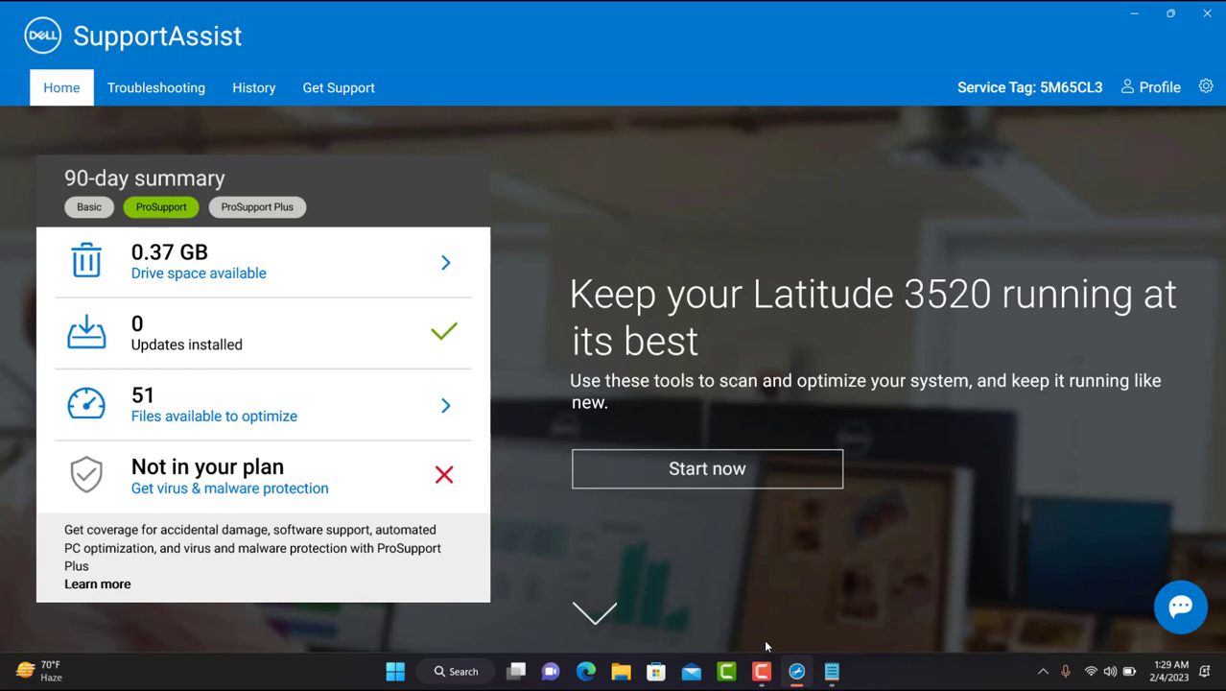
# Step: Bring the 'Supportassist all issue fixed' notes up over SupportAssist's home screen
pyautogui.click(833, 671)
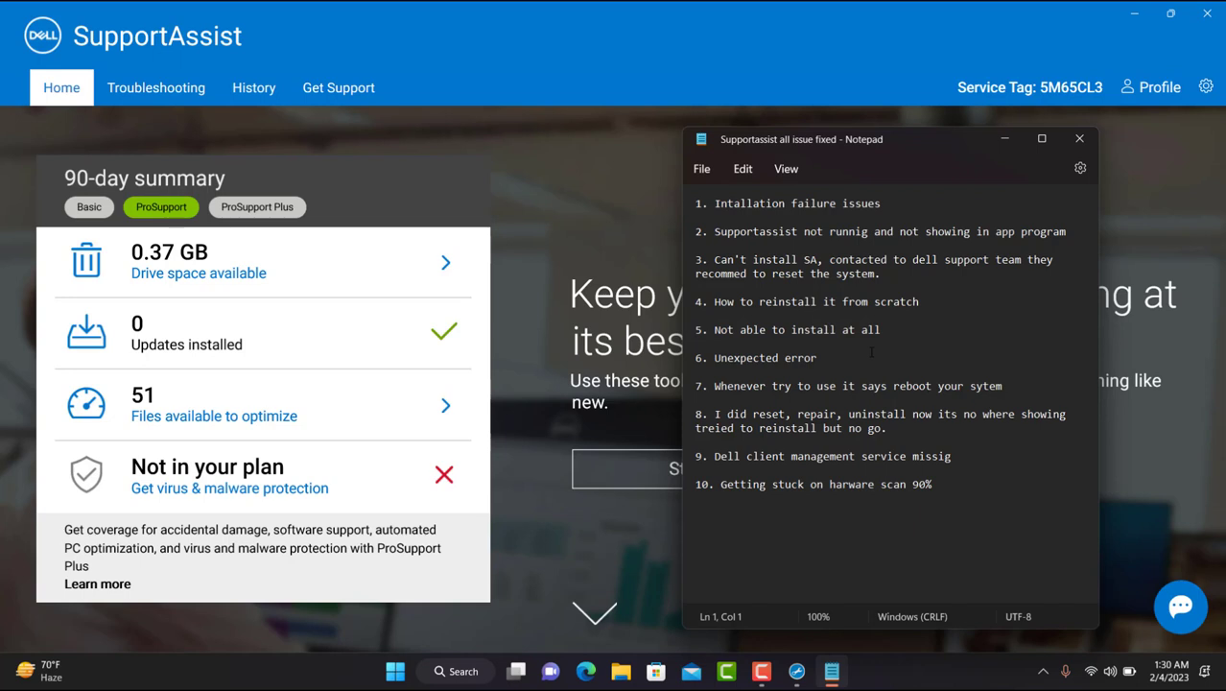
# Step: Correct item 10 to 'Getting stuck on hardware scan 90%' and highlight that line
pyautogui.click(844, 484)
pyautogui.write('d')
pyautogui.moveTo(720, 484); pyautogui.dragTo(938, 483)
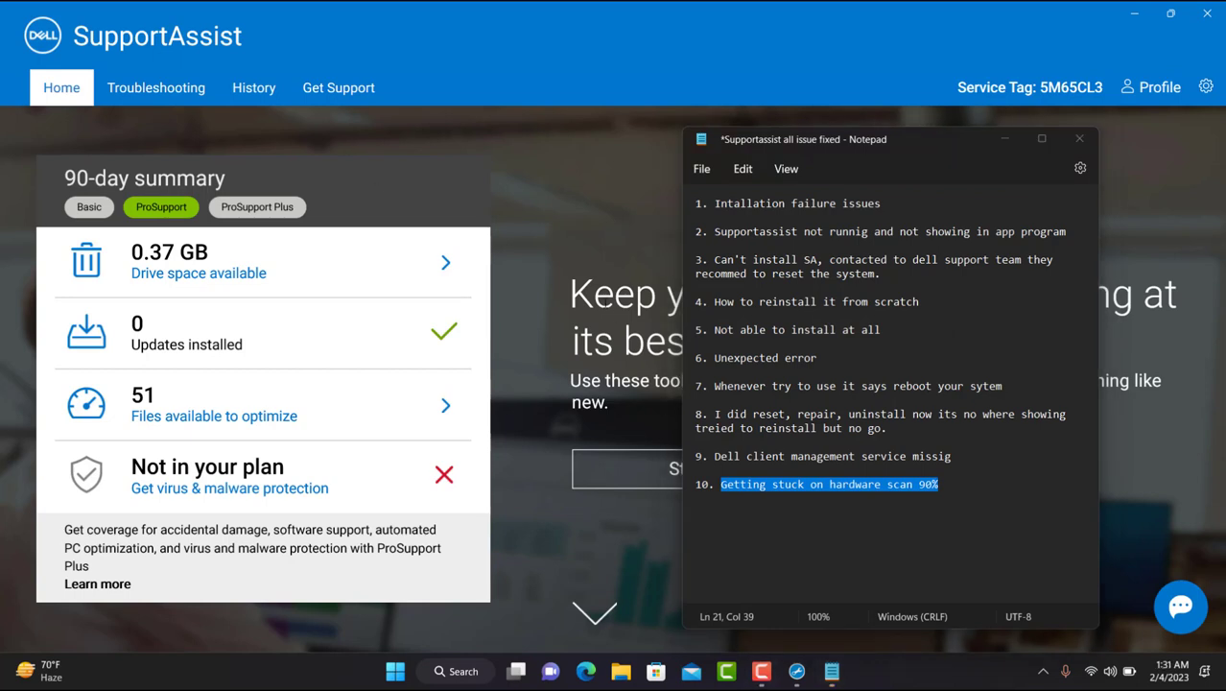
# Step: Minimise the notes, close SupportAssist, and open then dismiss the desktop context menu
pyautogui.click(561, 182)
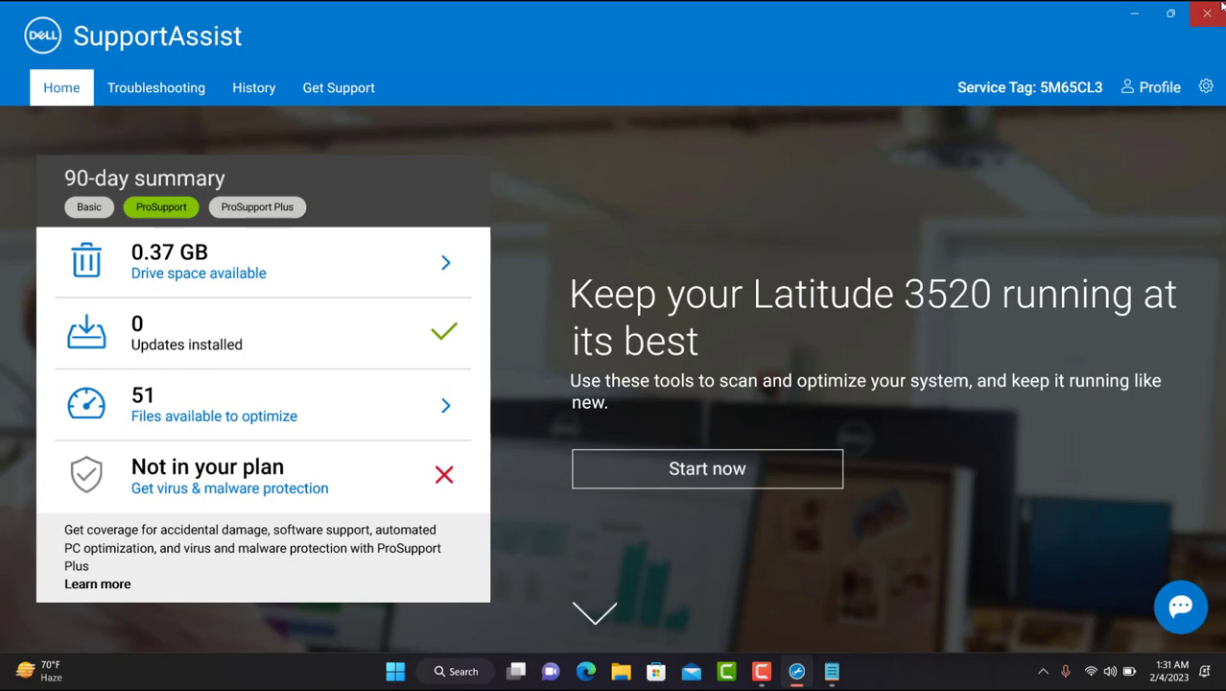
pyautogui.click(1220, 7)
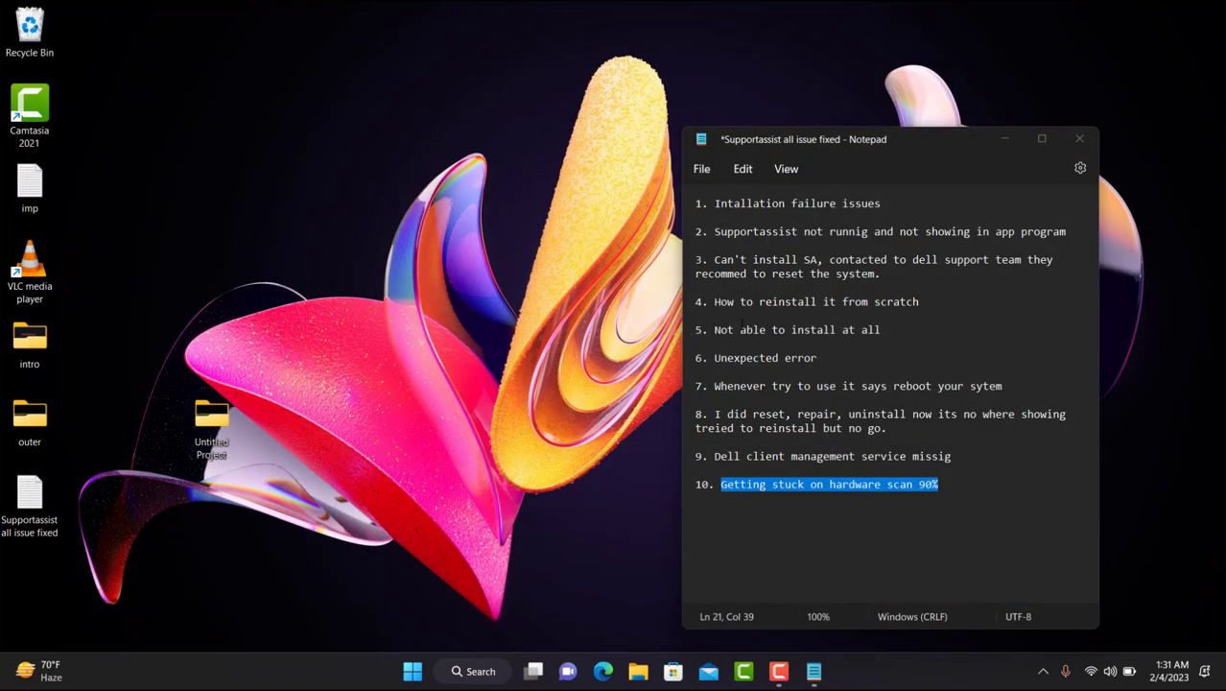
pyautogui.rightClick(489, 377)
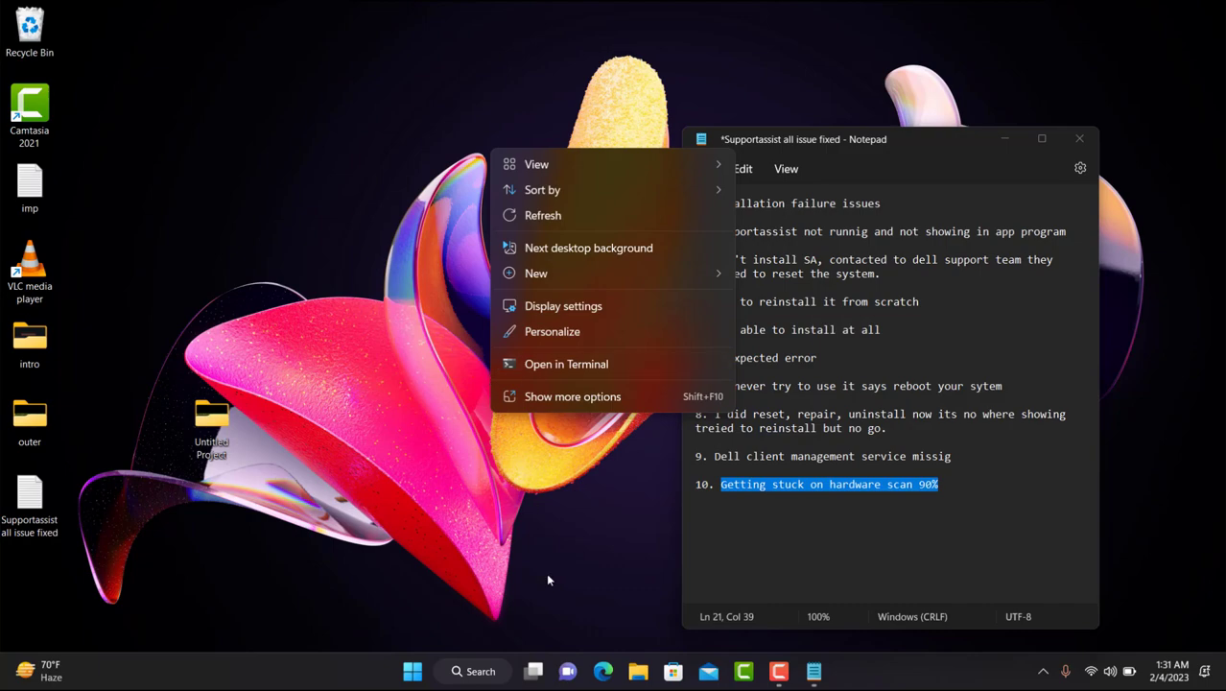
pyautogui.click(587, 583)
# Step: Search Bing in Microsoft Edge for 'revo unintaller'
pyautogui.click(604, 673)
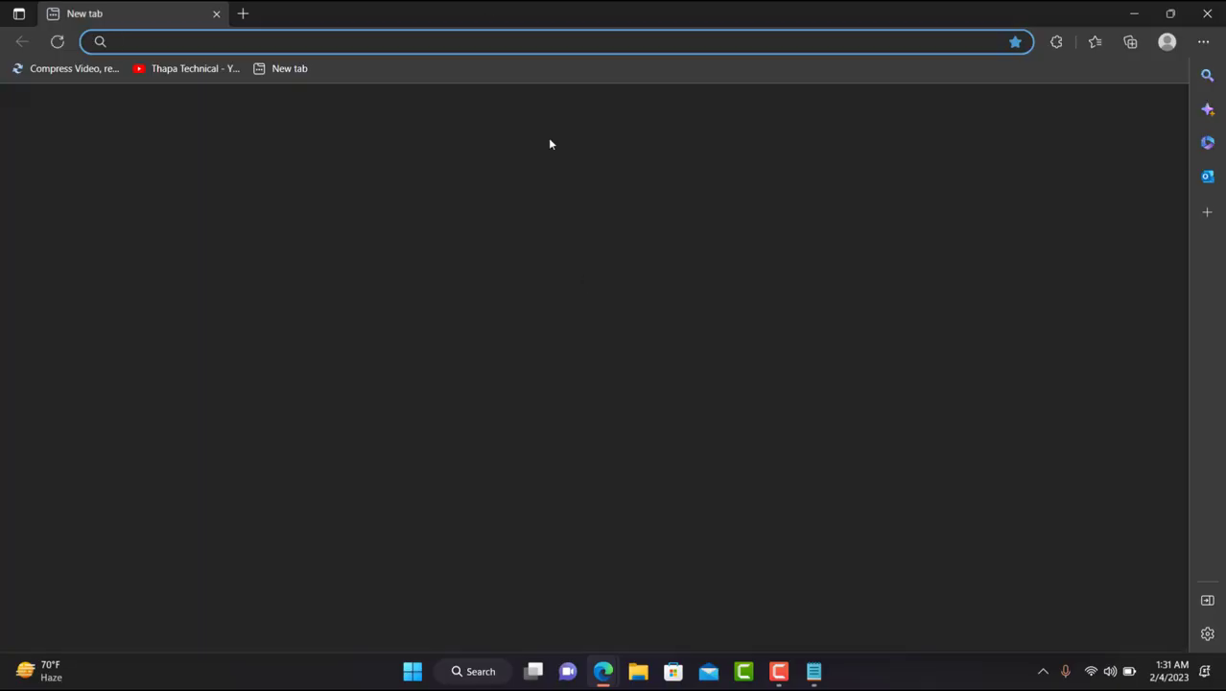
pyautogui.click(472, 42)
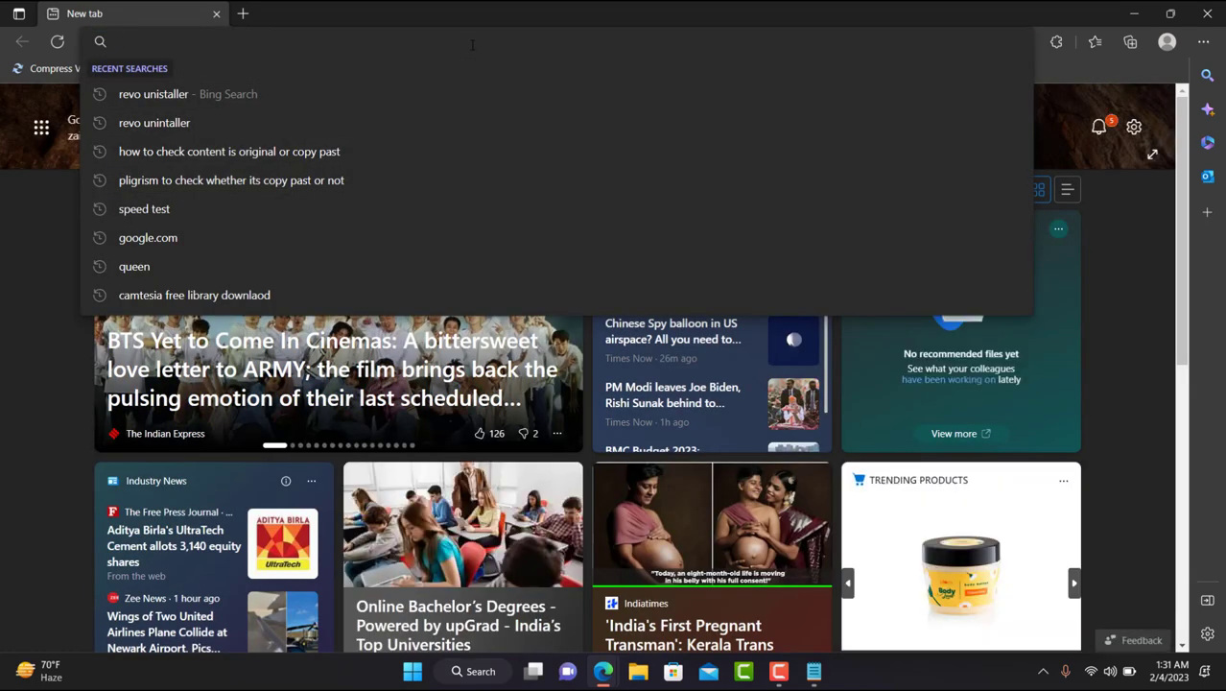
pyautogui.write('re')
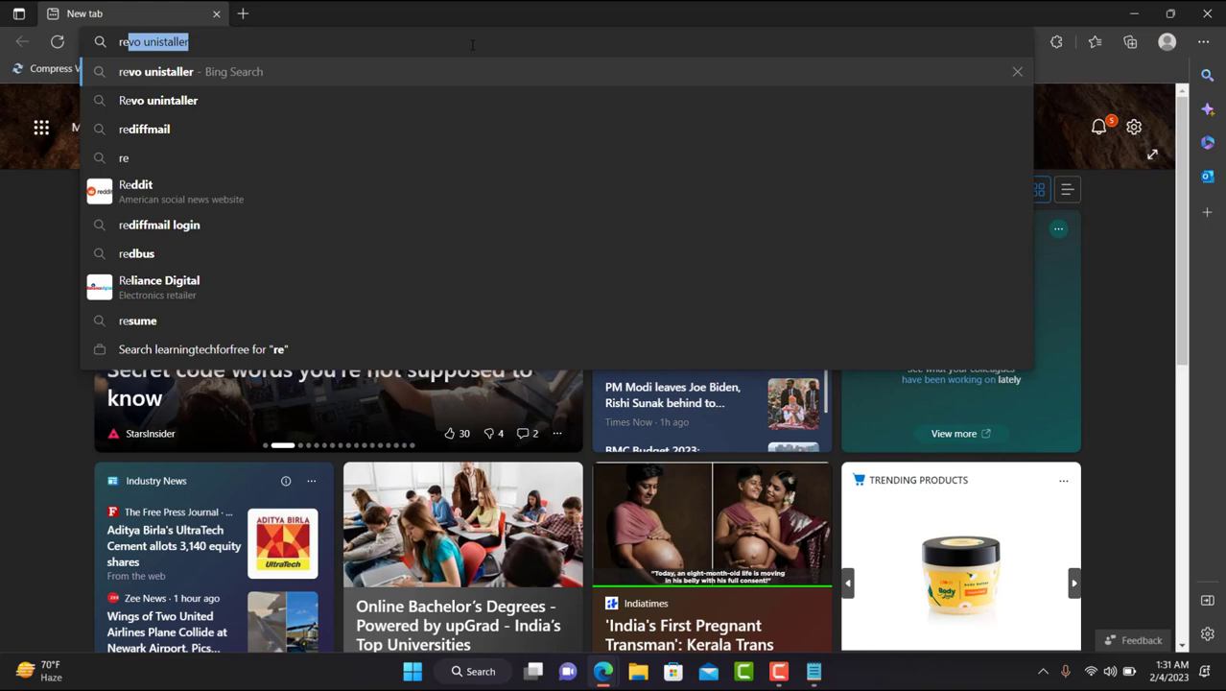
pyautogui.write('vo unintal')
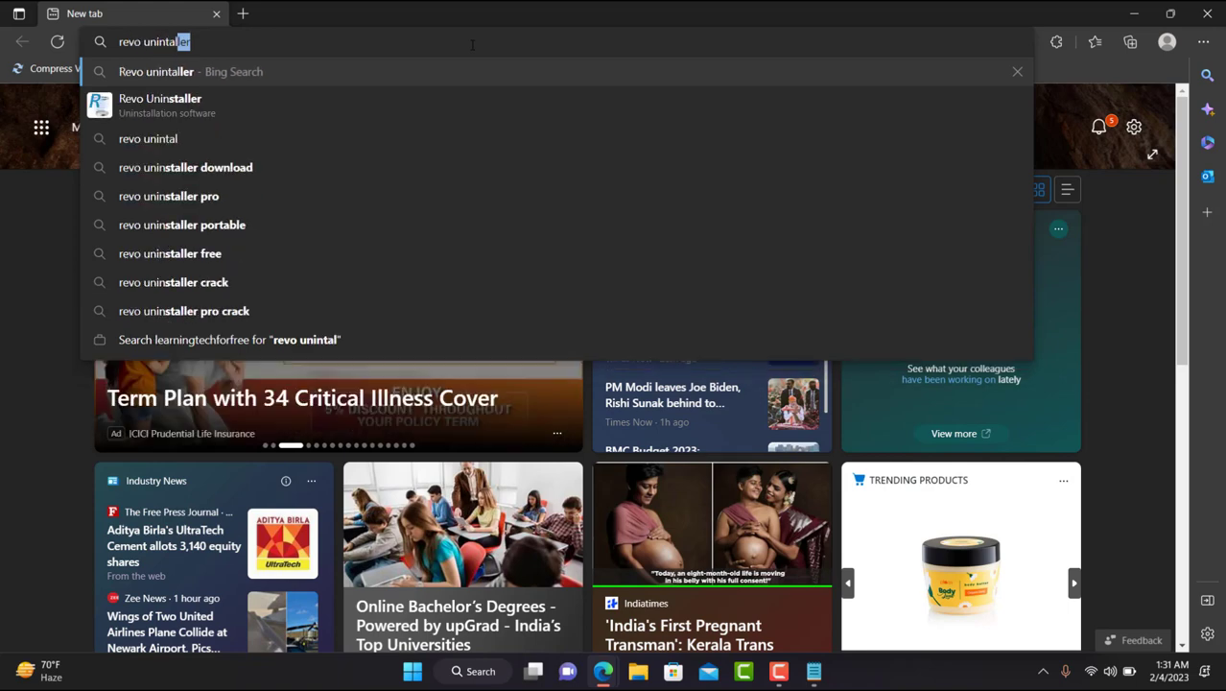
pyautogui.write('ler')
pyautogui.press('Return')
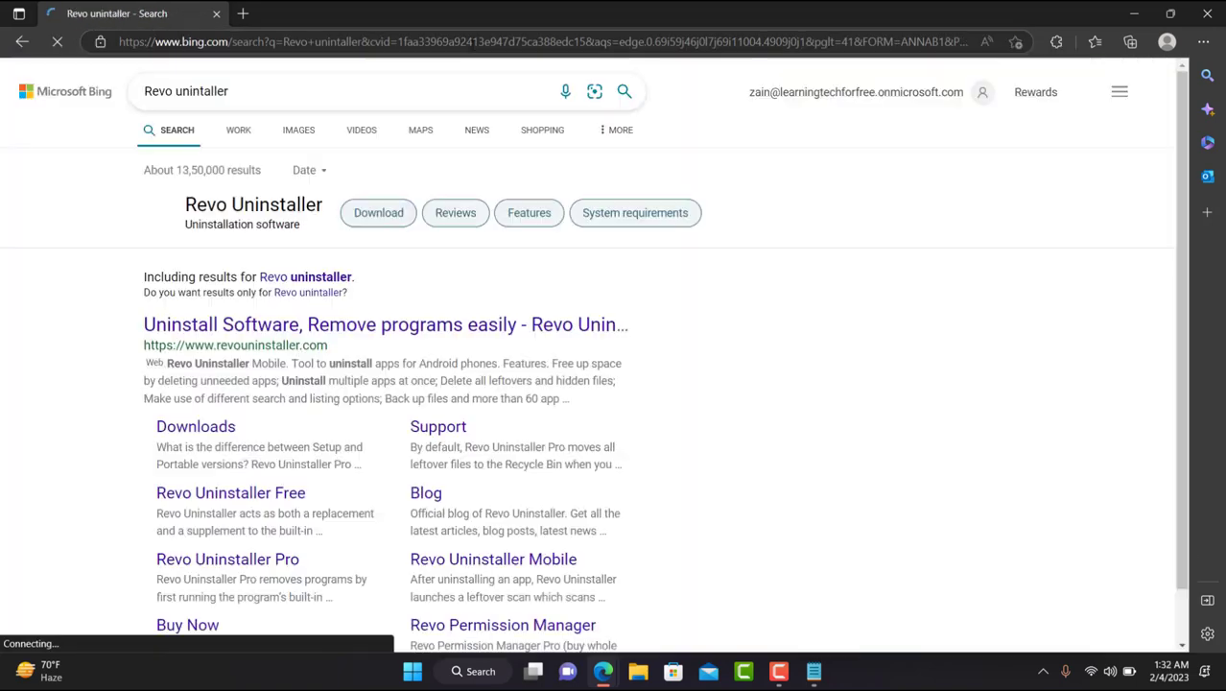
pyautogui.moveTo(288, 331)
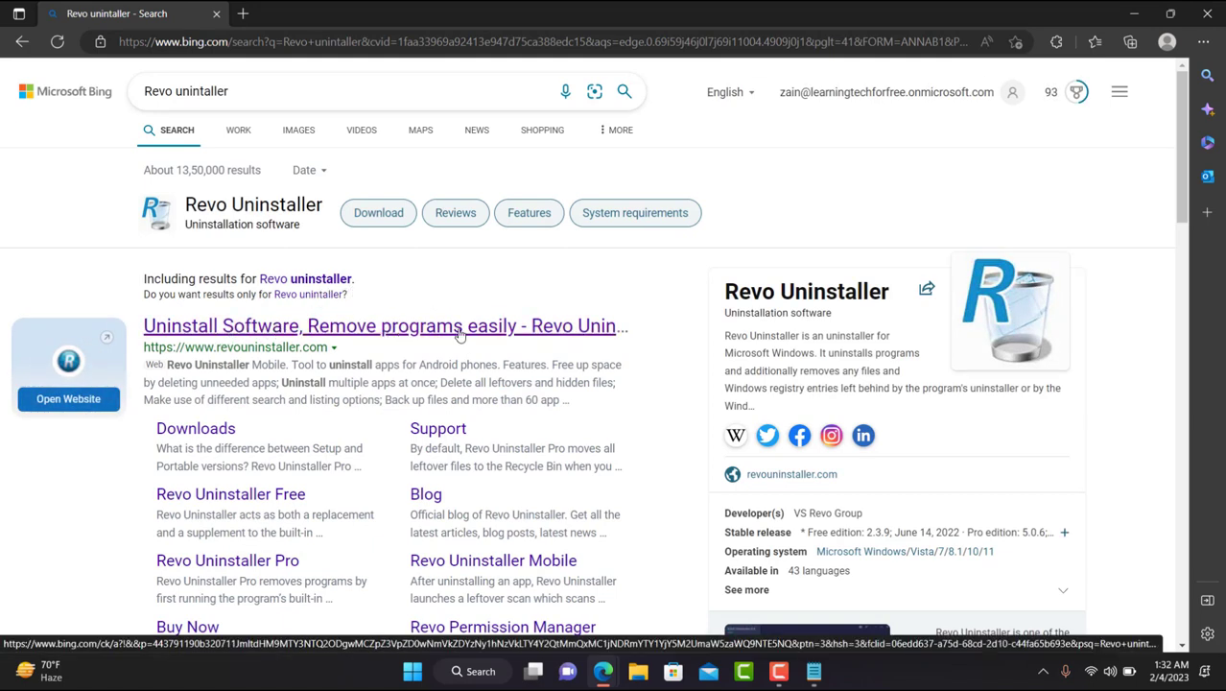
# Step: Open the official Revo Uninstaller site, dismiss the Pro promo, and highlight item 3's reset advice
pyautogui.click(505, 328)
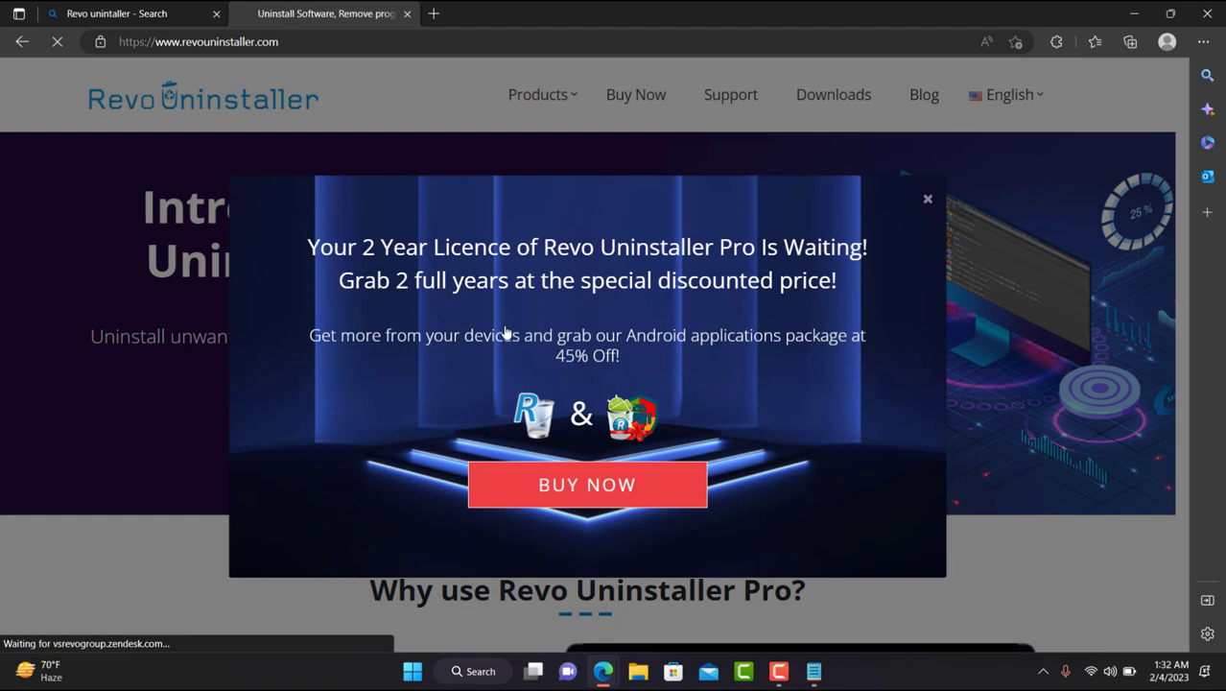
pyautogui.click(928, 203)
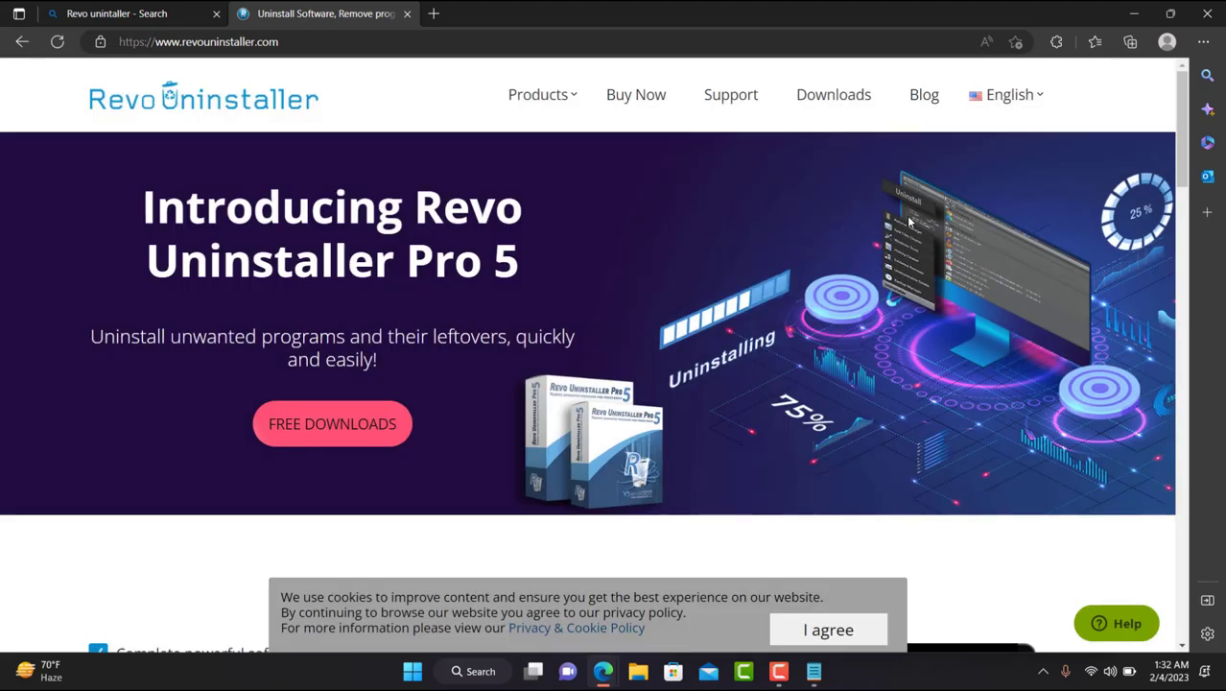
pyautogui.click(814, 671)
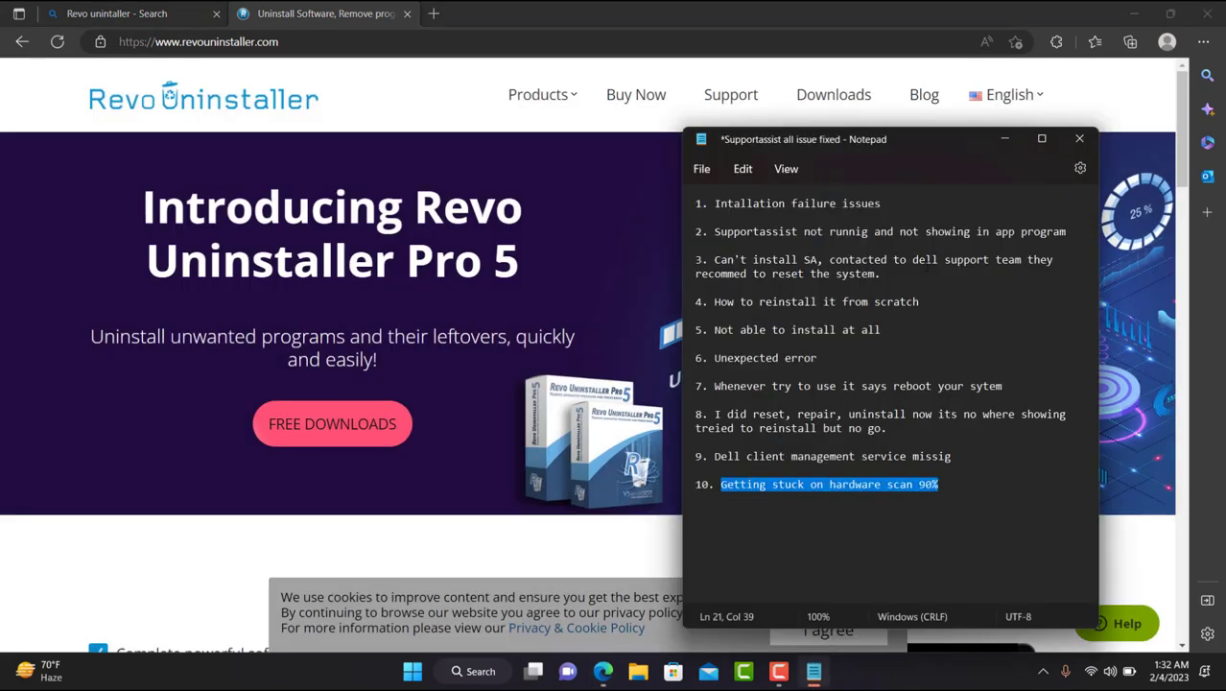
pyautogui.moveTo(911, 259); pyautogui.dragTo(1046, 279)
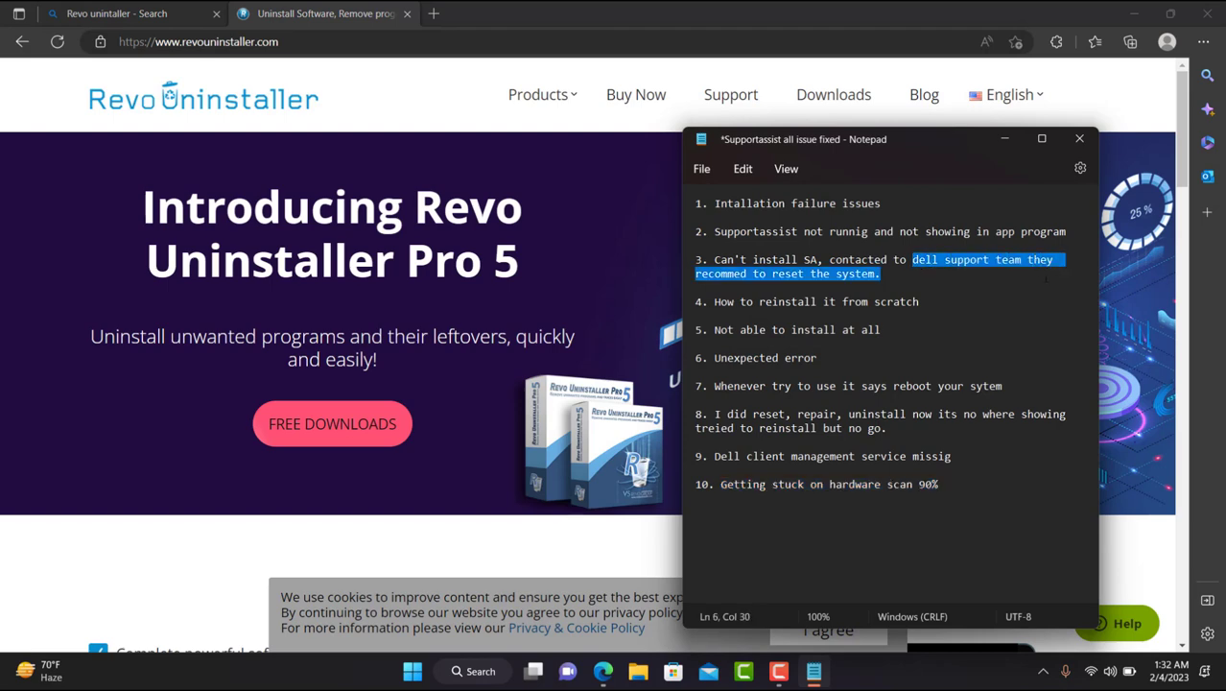
pyautogui.moveTo(890, 278)
pyautogui.mouseDown()
pyautogui.moveTo(835, 278)
pyautogui.moveTo(876, 278)
pyautogui.mouseUp()
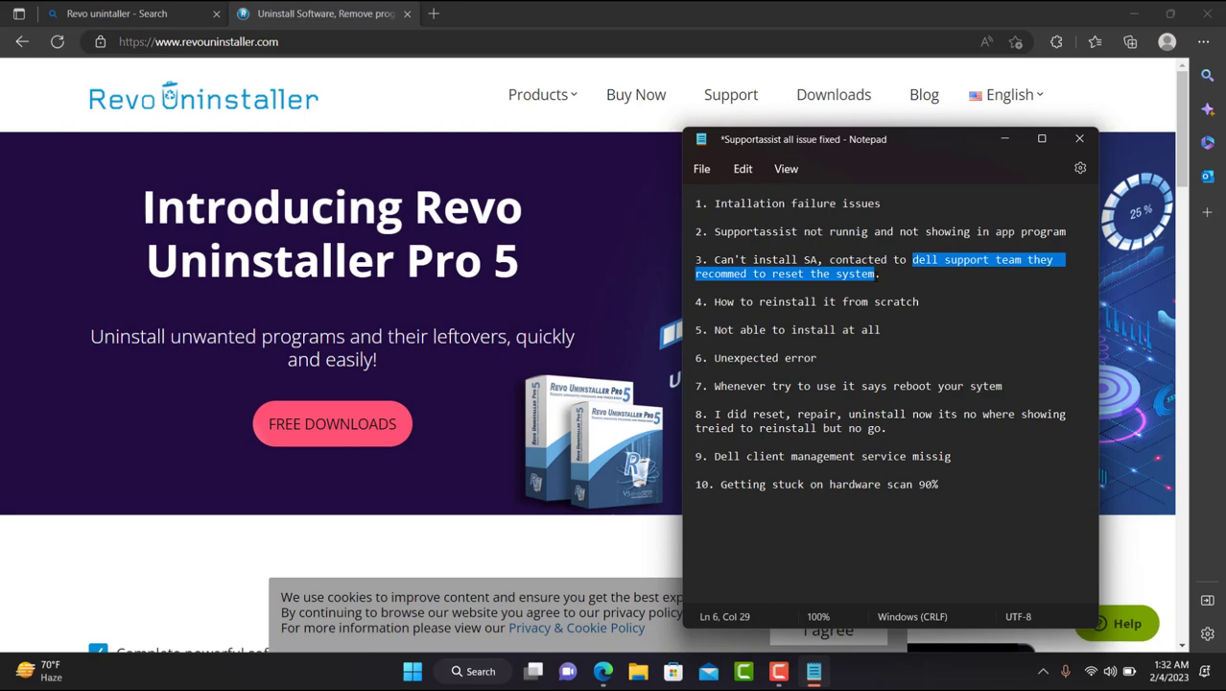
# Step: Close the Bing results tab and minimise the notes to view the Revo homepage
pyautogui.click(217, 15)
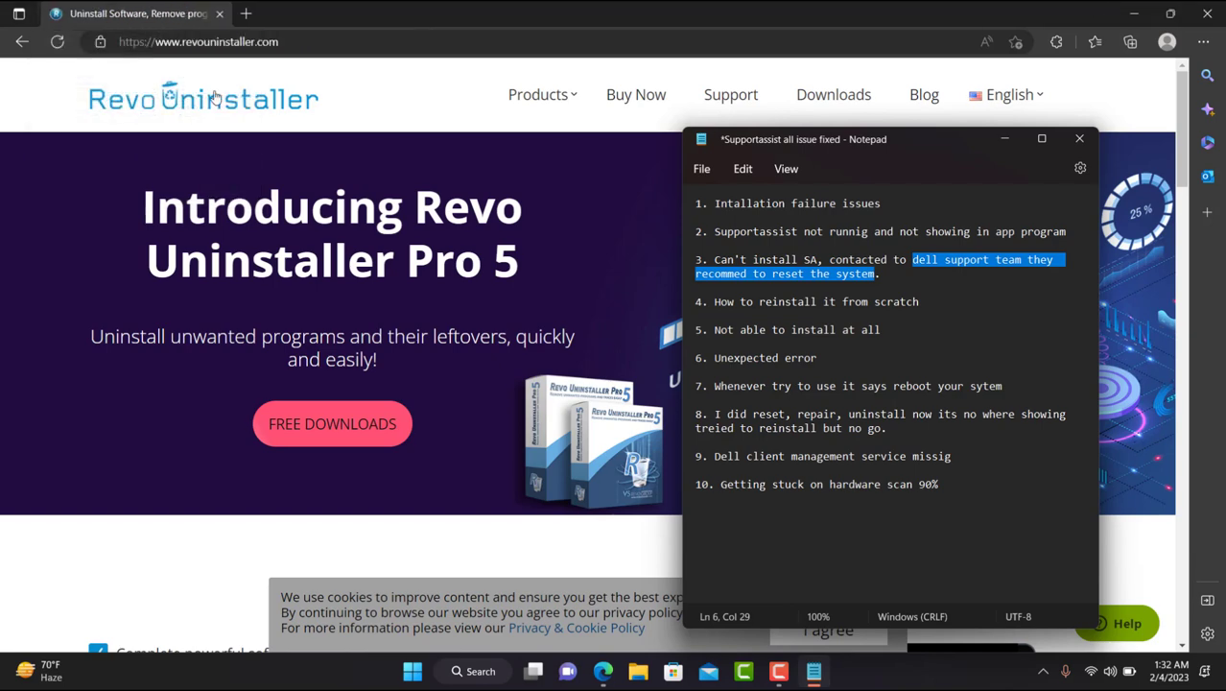
pyautogui.click(1005, 140)
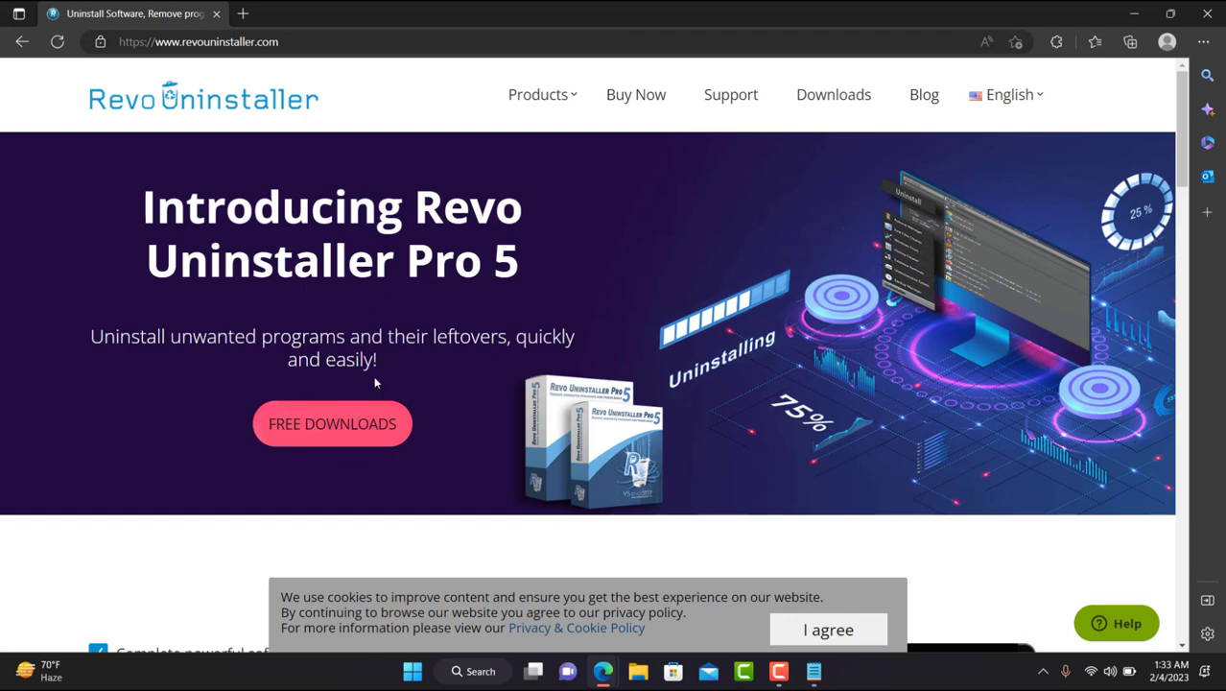
pyautogui.scroll(-5, 375, 382)
pyautogui.scroll(-5, 375, 382)
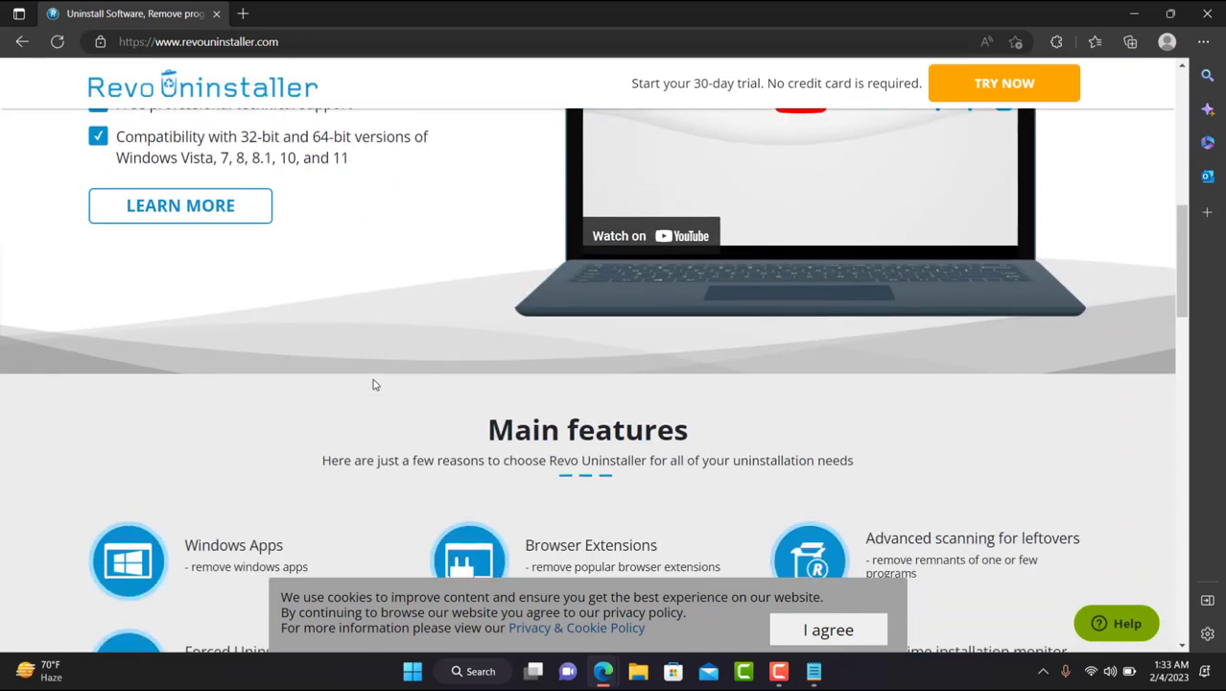
pyautogui.scroll(8, 374, 384)
pyautogui.scroll(3, 370, 387)
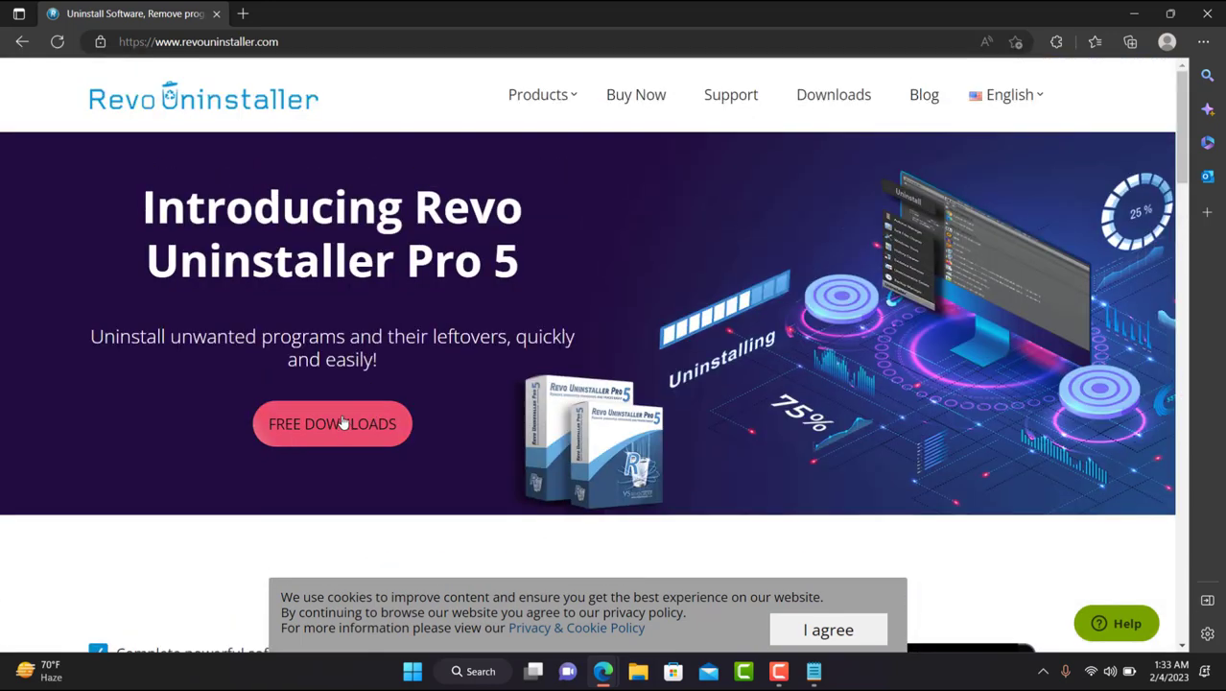
# Step: Download the Revo Uninstaller Freeware installer revosetup.exe from the free downloads page
pyautogui.click(342, 424)
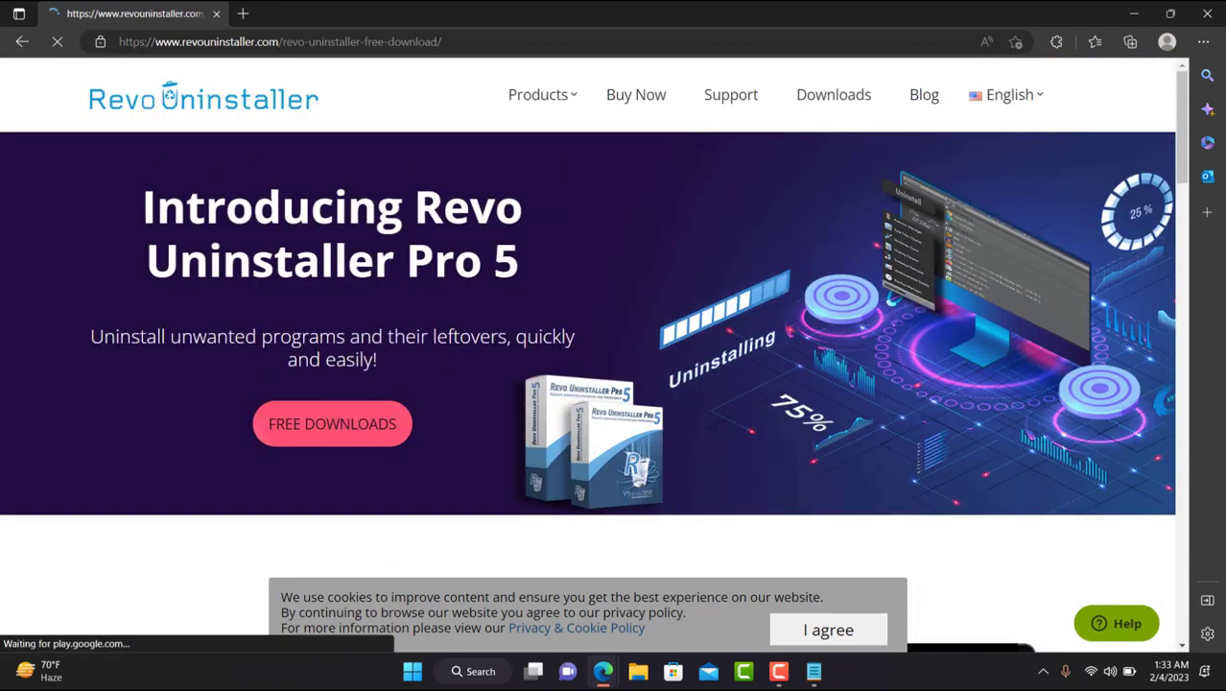
pyautogui.scroll(-3, 516, 197)
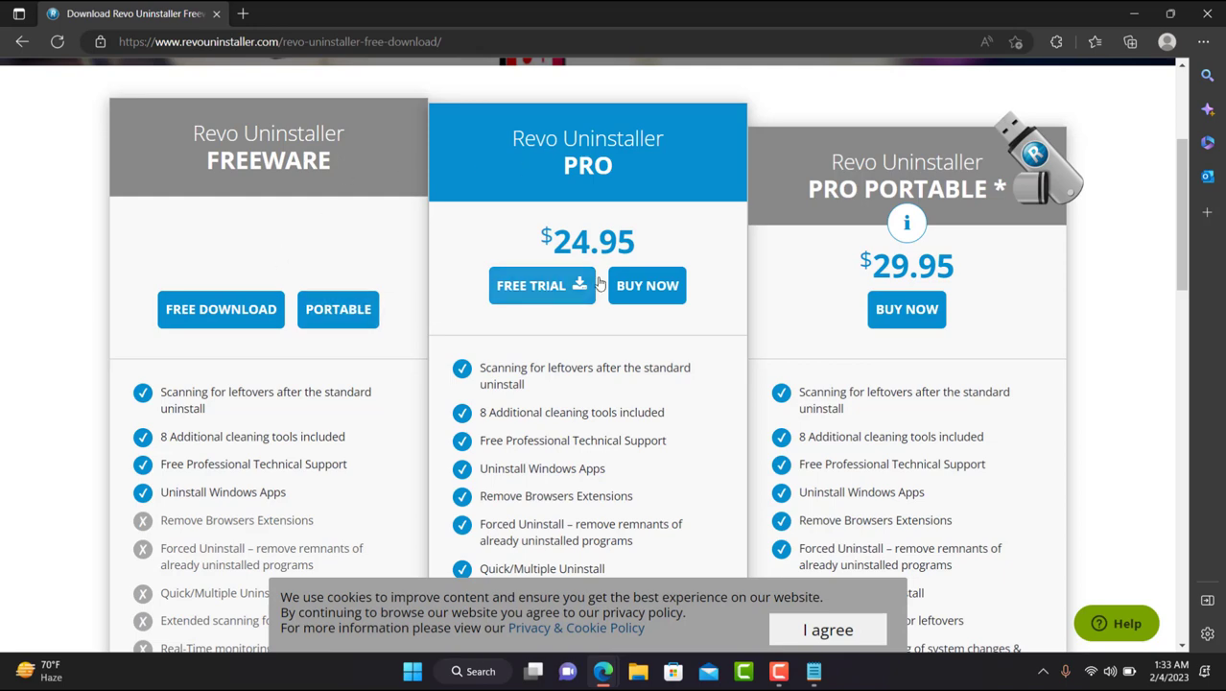
pyautogui.click(234, 320)
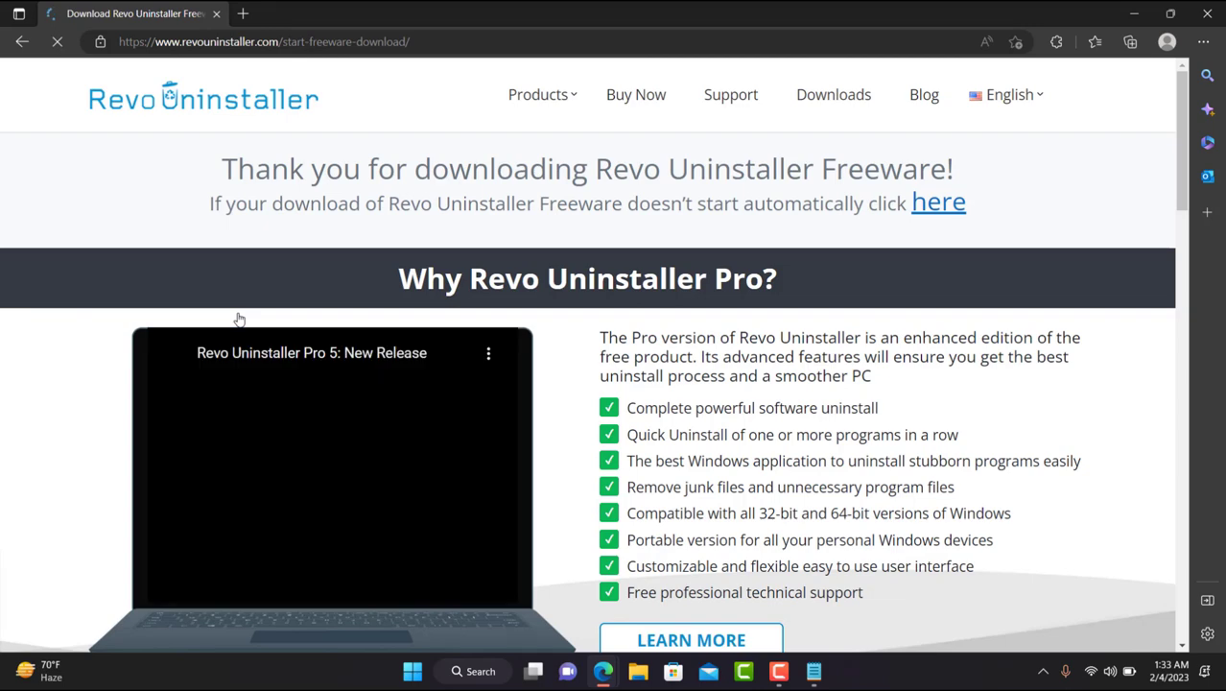
pyautogui.scroll(-1, 459, 226)
pyautogui.scroll(-1, 458, 226)
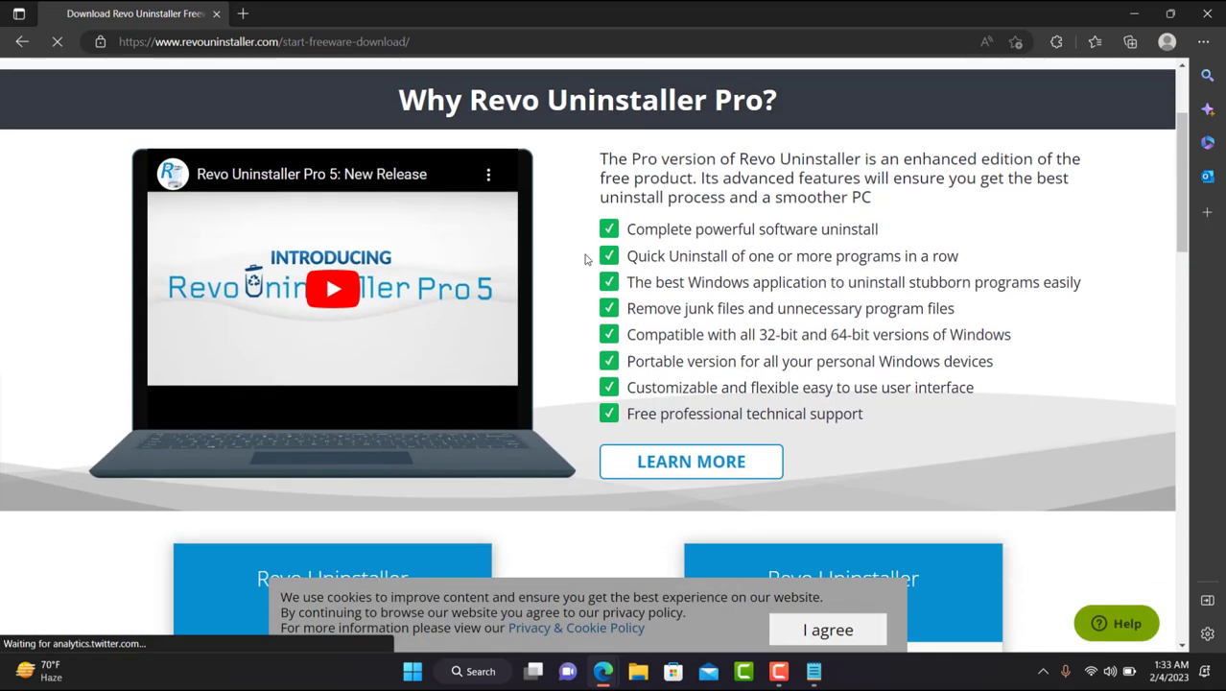
pyautogui.scroll(2, 588, 259)
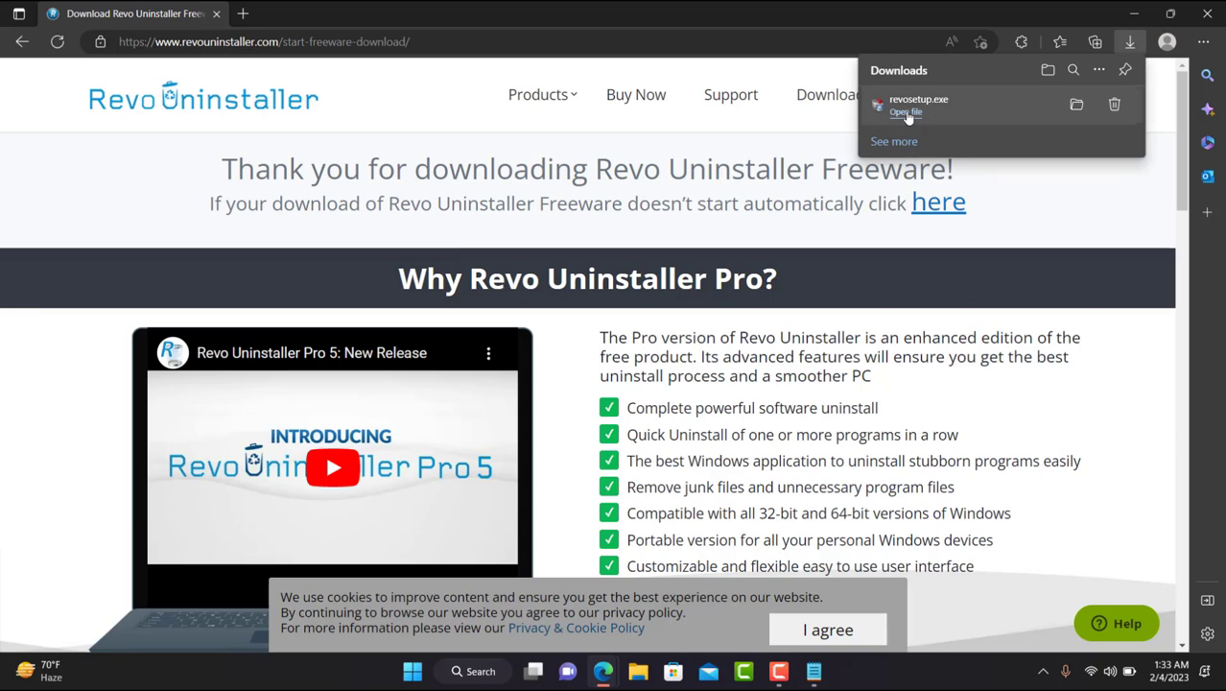
# Step: Install Revo Uninstaller 2.4.2 in English with the default folder and a desktop shortcut
pyautogui.click(907, 112)
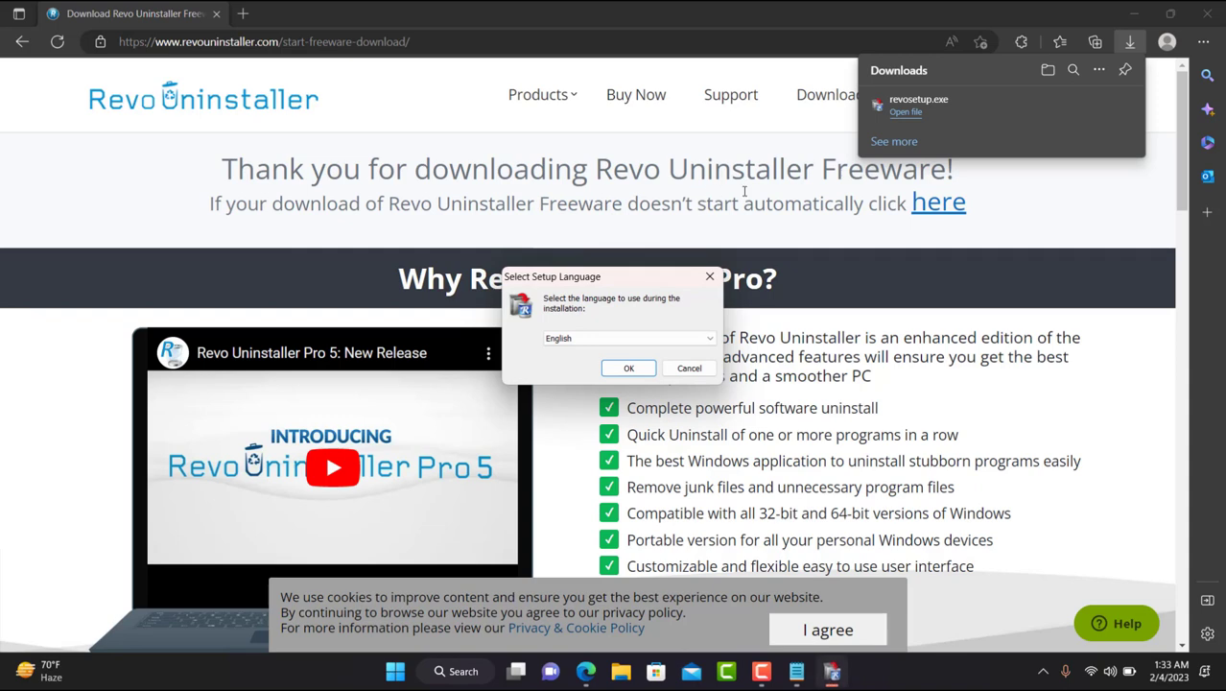
pyautogui.click(628, 370)
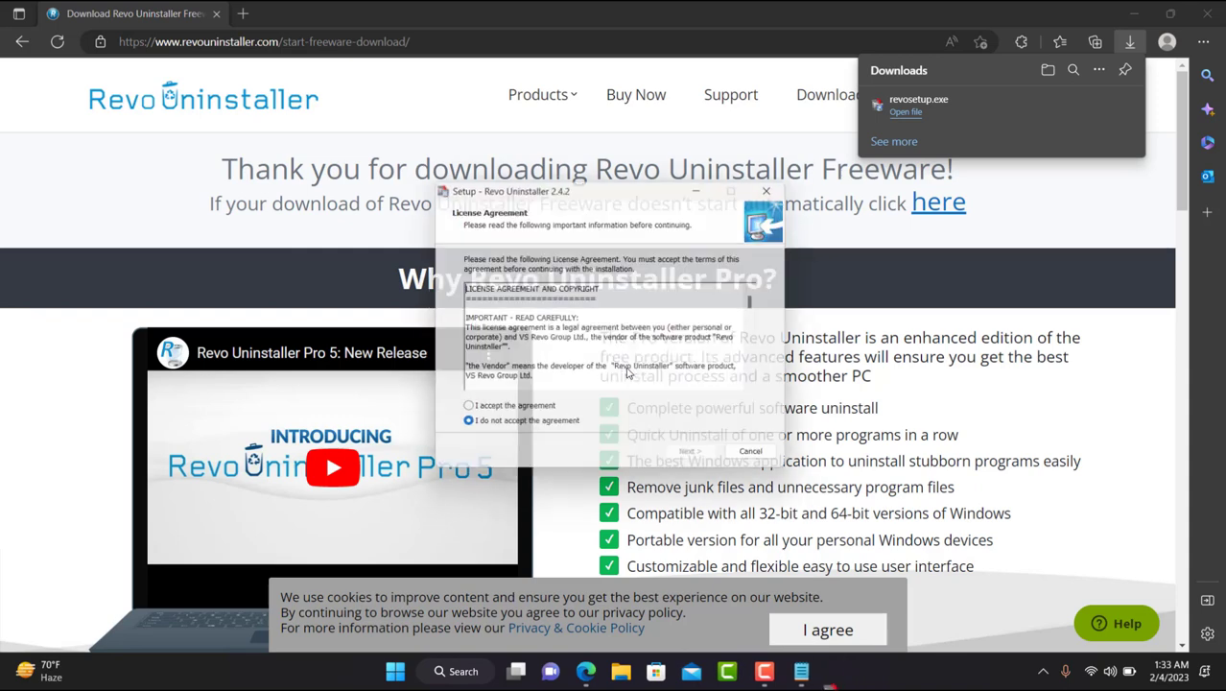
pyautogui.click(463, 412)
pyautogui.click(697, 460)
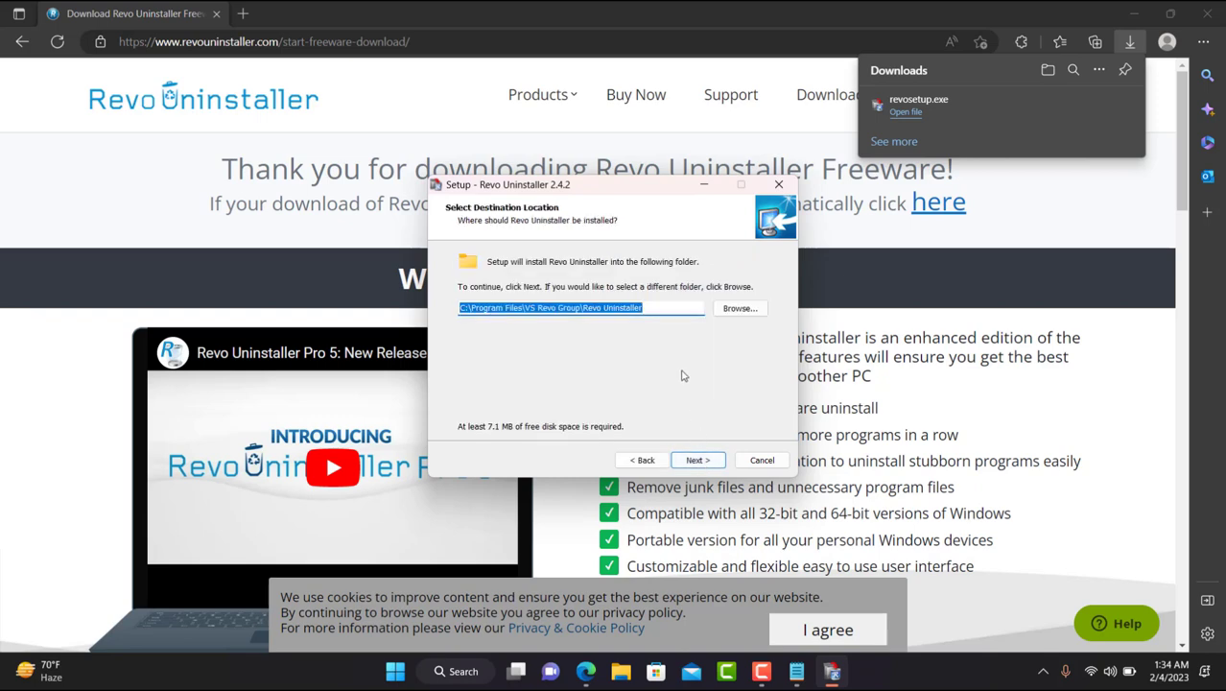
pyautogui.click(698, 460)
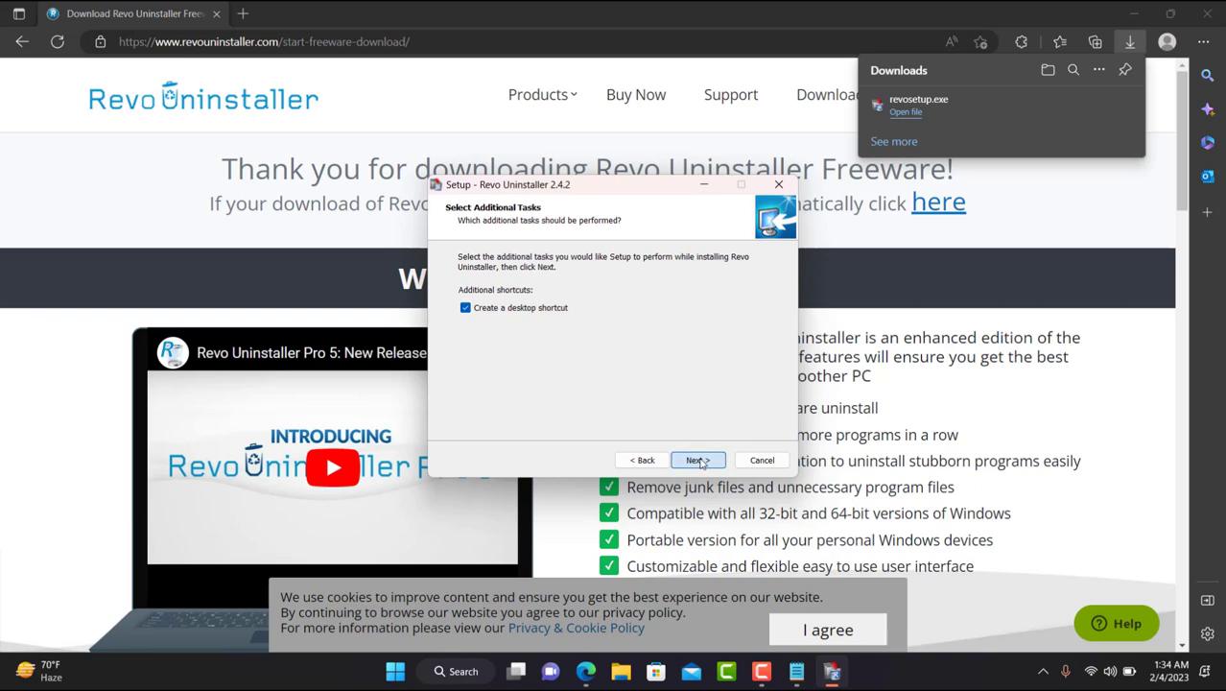
pyautogui.click(697, 460)
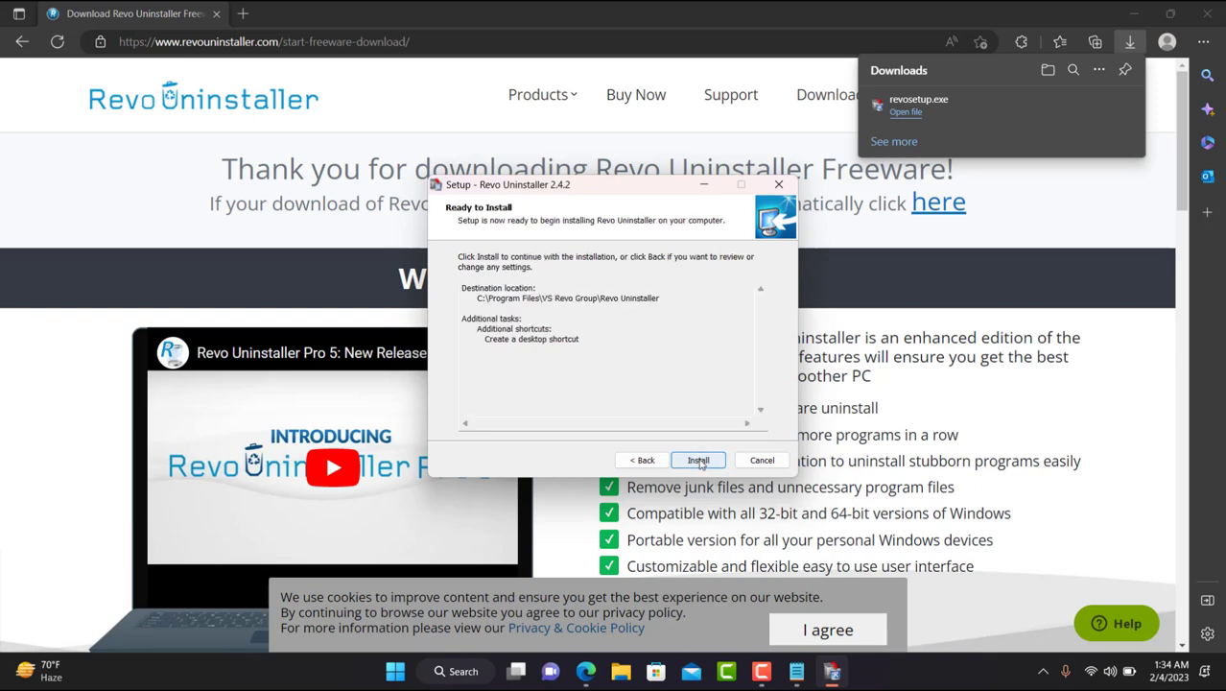
pyautogui.click(698, 460)
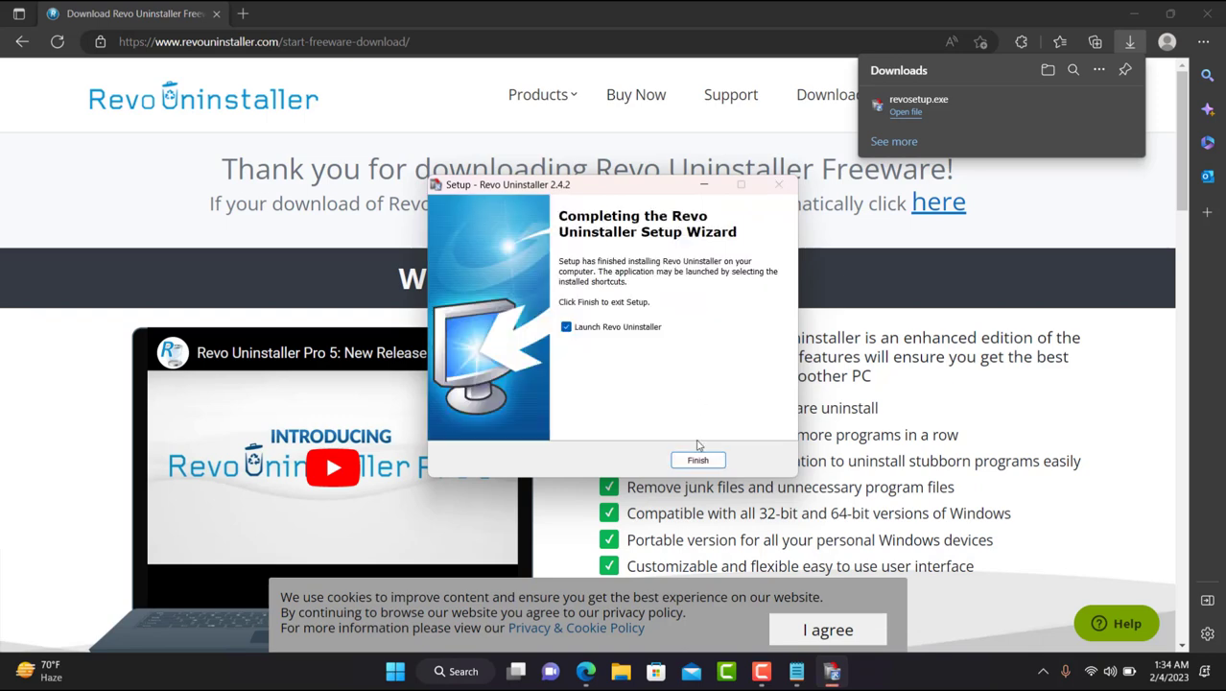
pyautogui.click(698, 460)
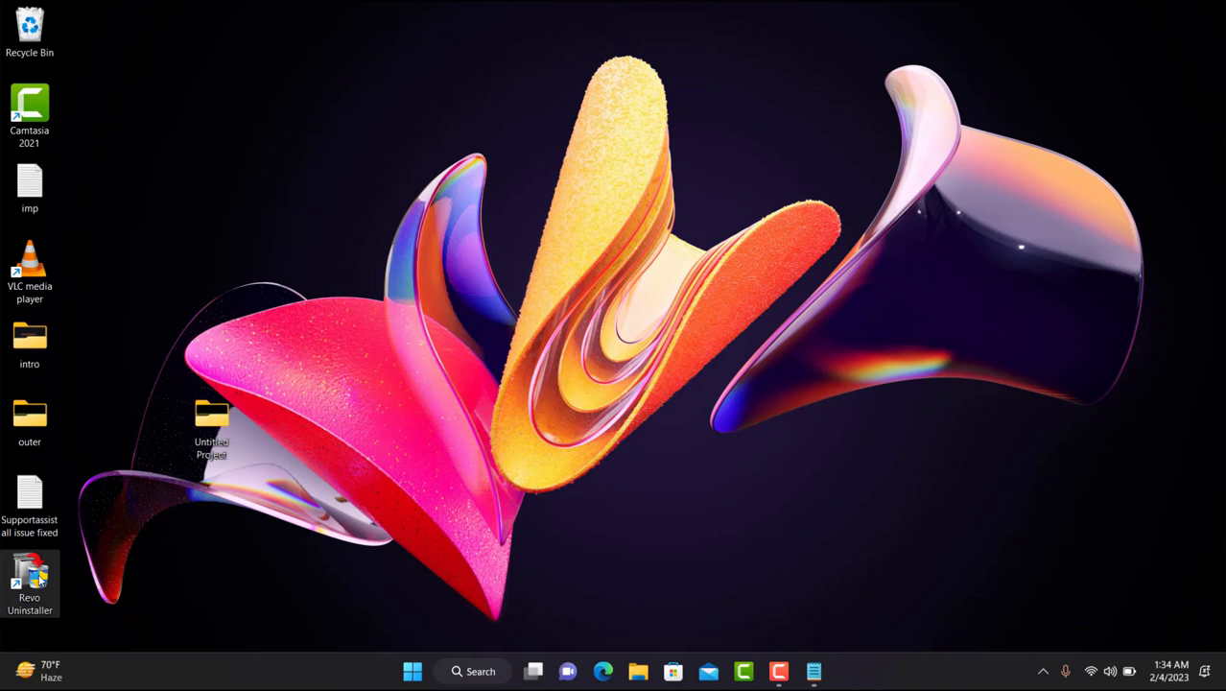
# Step: Launch Revo Uninstaller and start uninstalling Dell SupportAssist - 64-bit
pyautogui.doubleClick(41, 579)
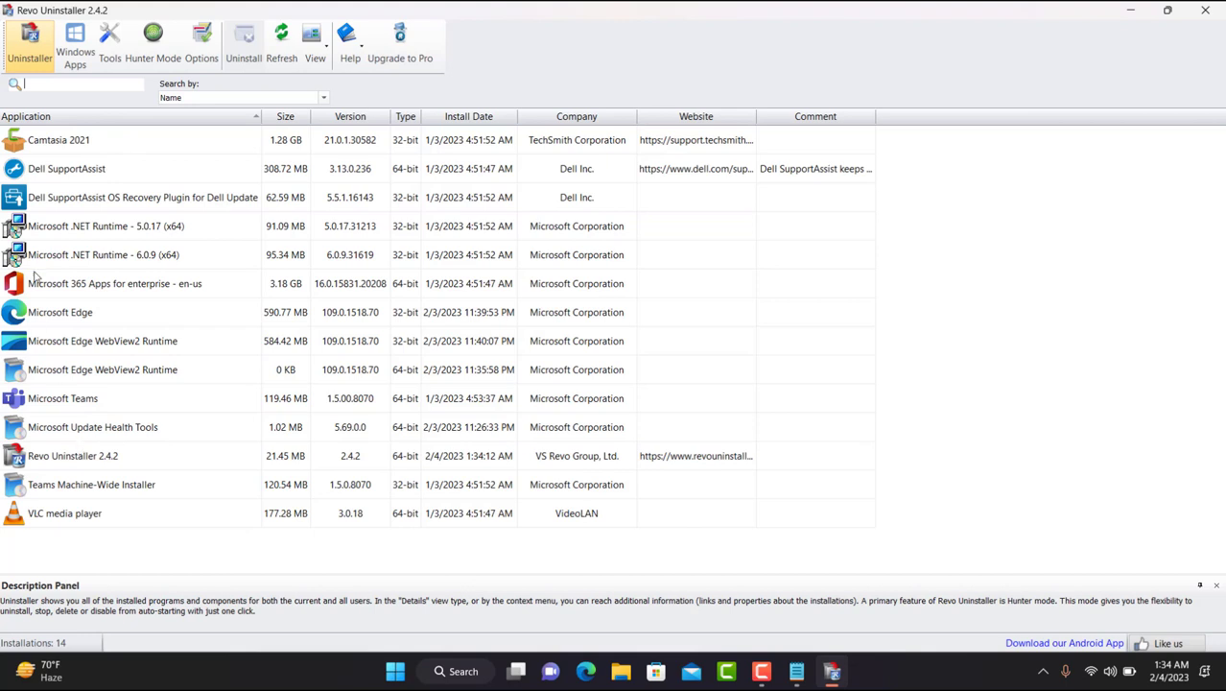
pyautogui.click(93, 170)
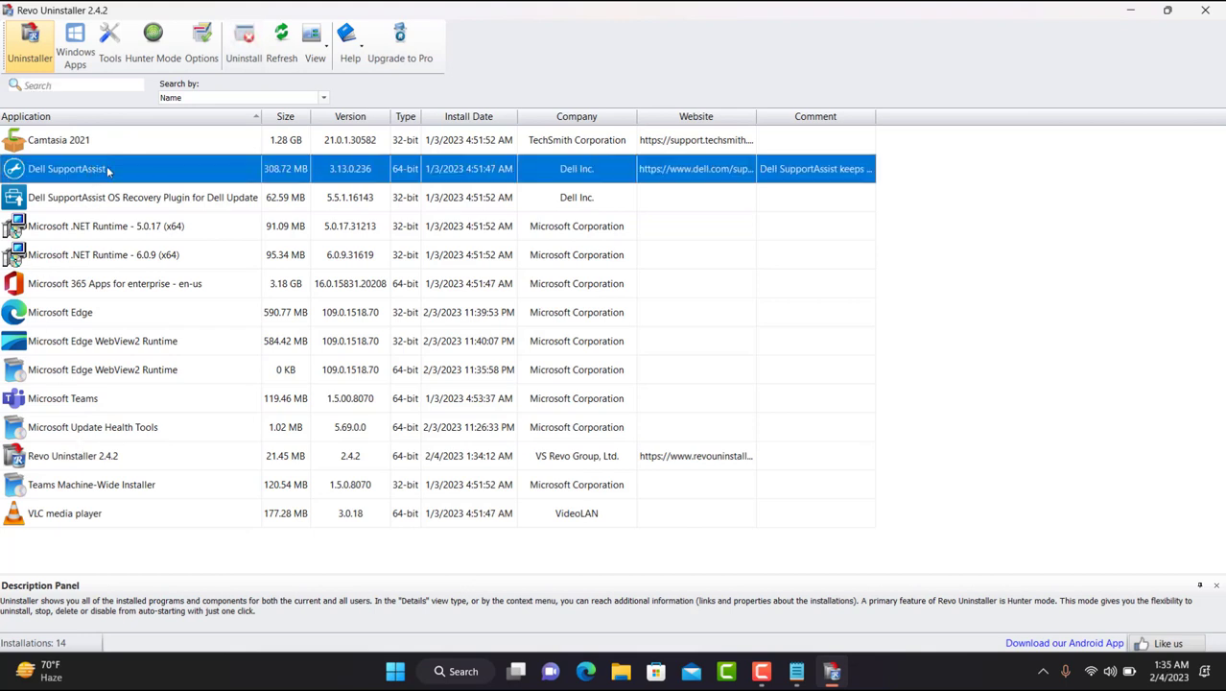
pyautogui.click(244, 47)
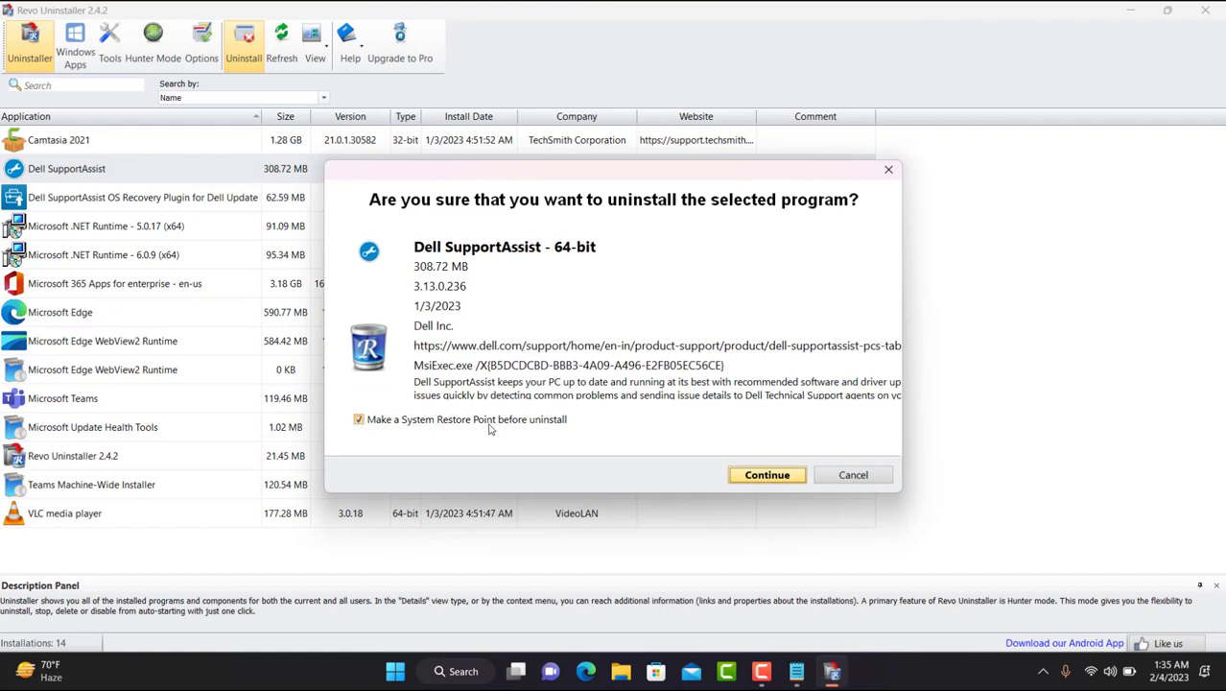
# Step: Skip the system restore point and confirm uninstalling Dell SupportAssist
pyautogui.click(359, 419)
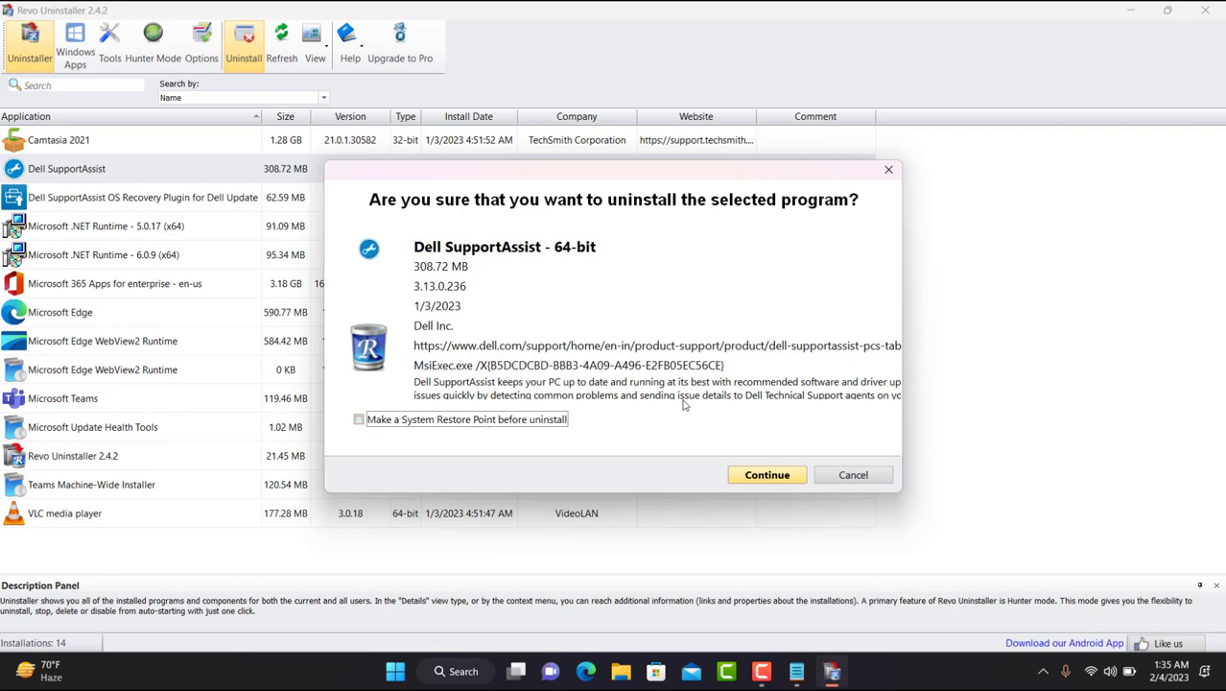
pyautogui.click(764, 476)
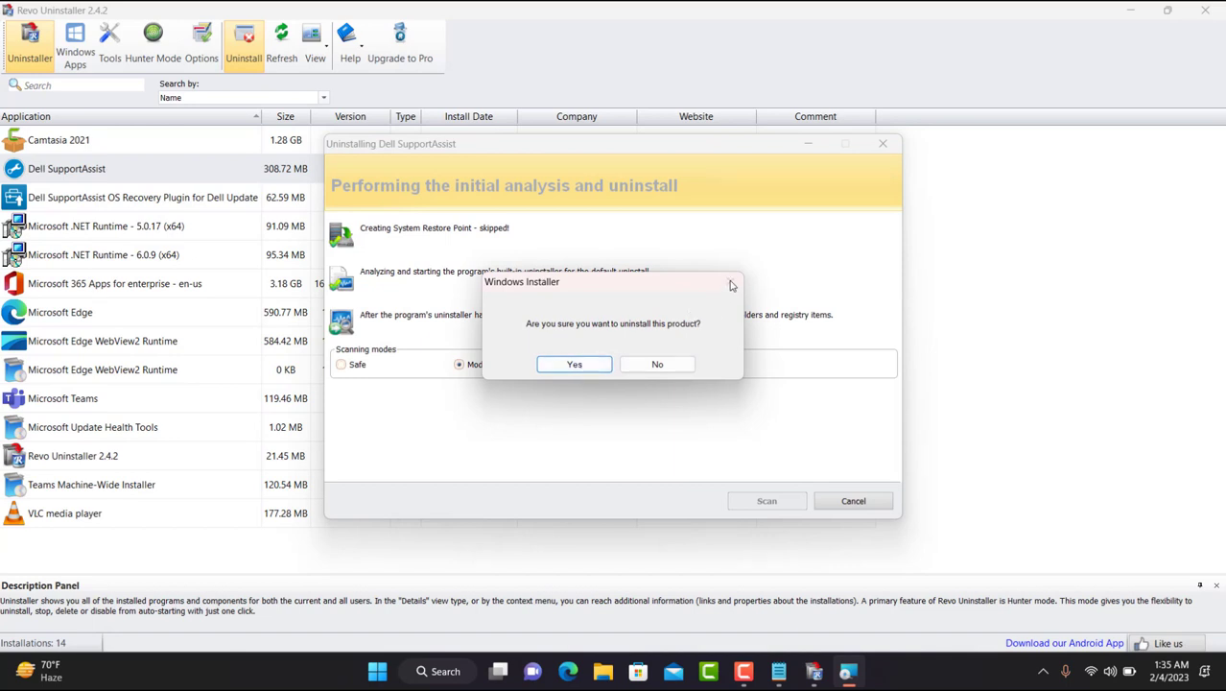
# Step: Confirm the Windows Installer prompt and run an Advanced-mode leftover scan
pyautogui.click(657, 364)
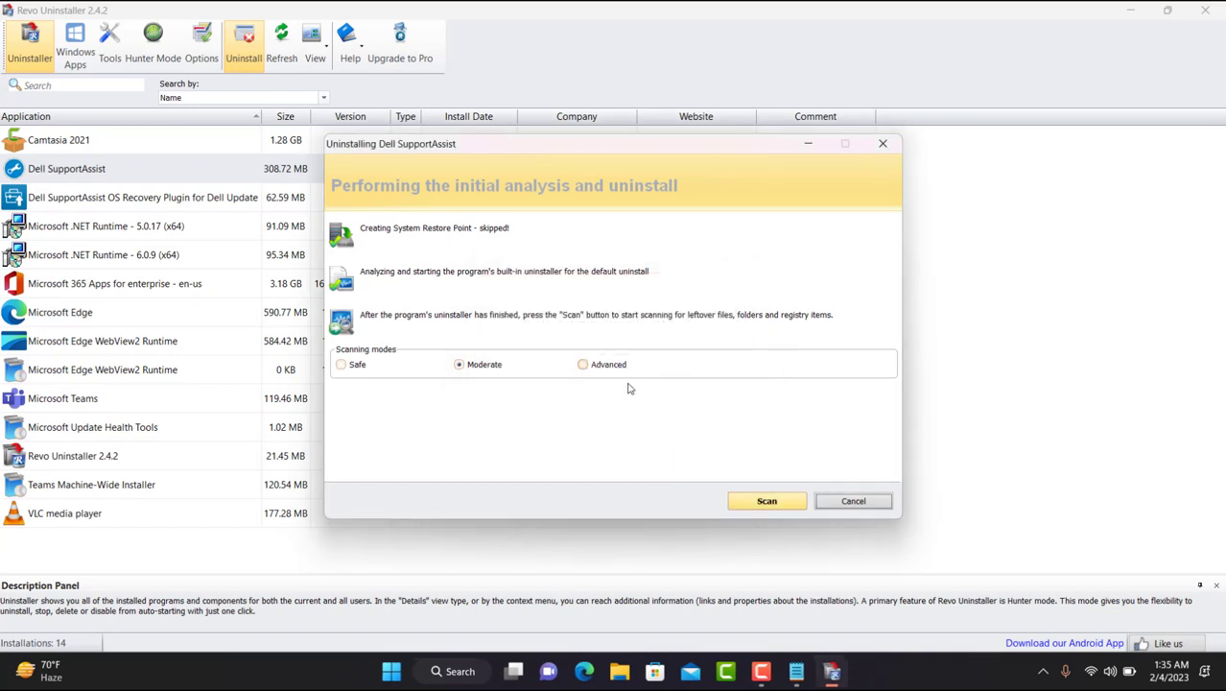
pyautogui.click(583, 365)
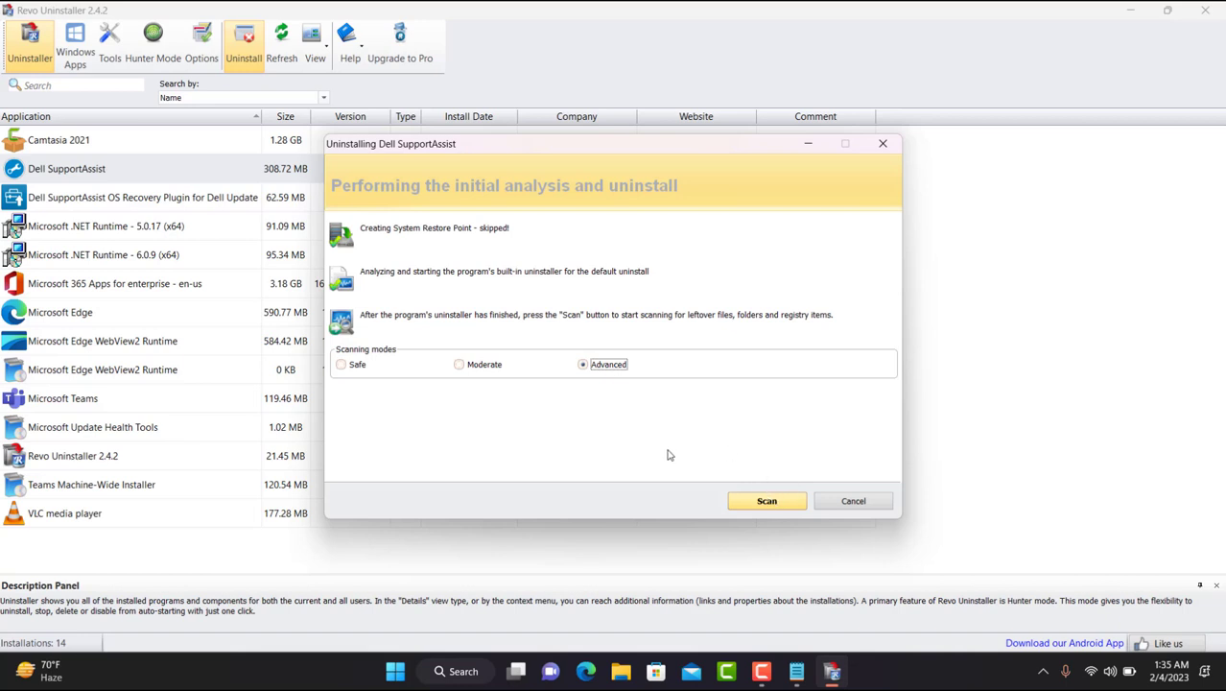
pyautogui.click(770, 499)
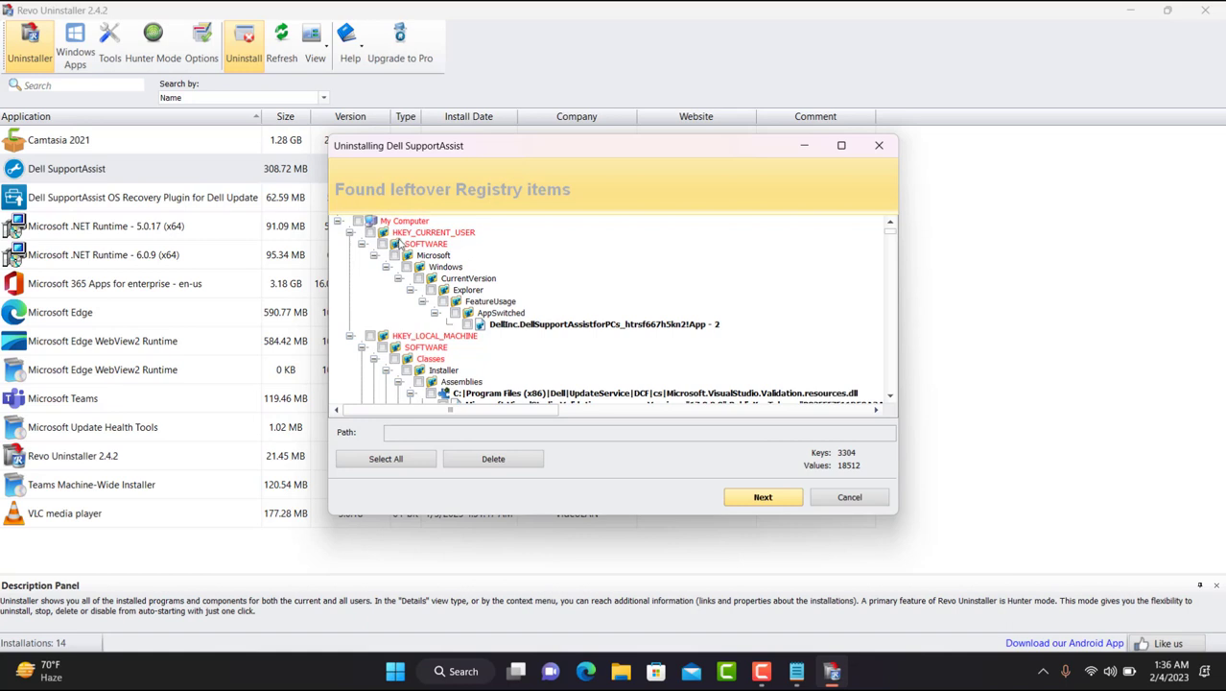
# Step: Select and delete all leftover registry items (3304 keys, 18512 values)
pyautogui.click(359, 221)
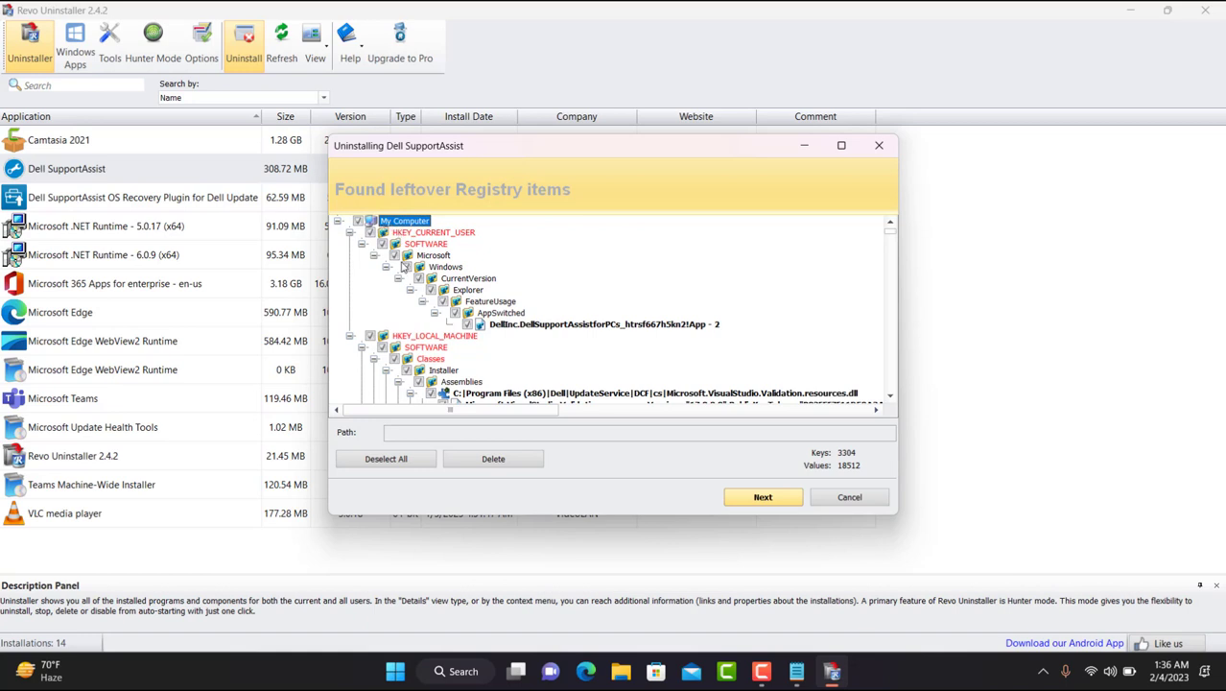
pyautogui.click(495, 462)
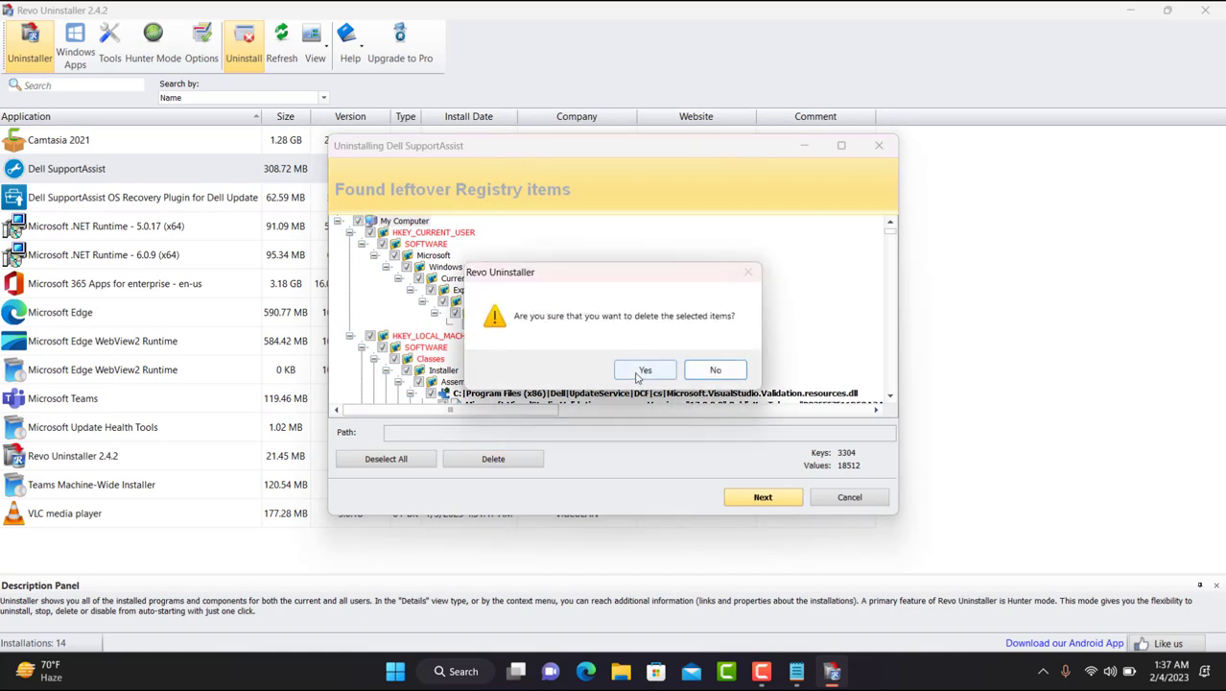
pyautogui.click(636, 376)
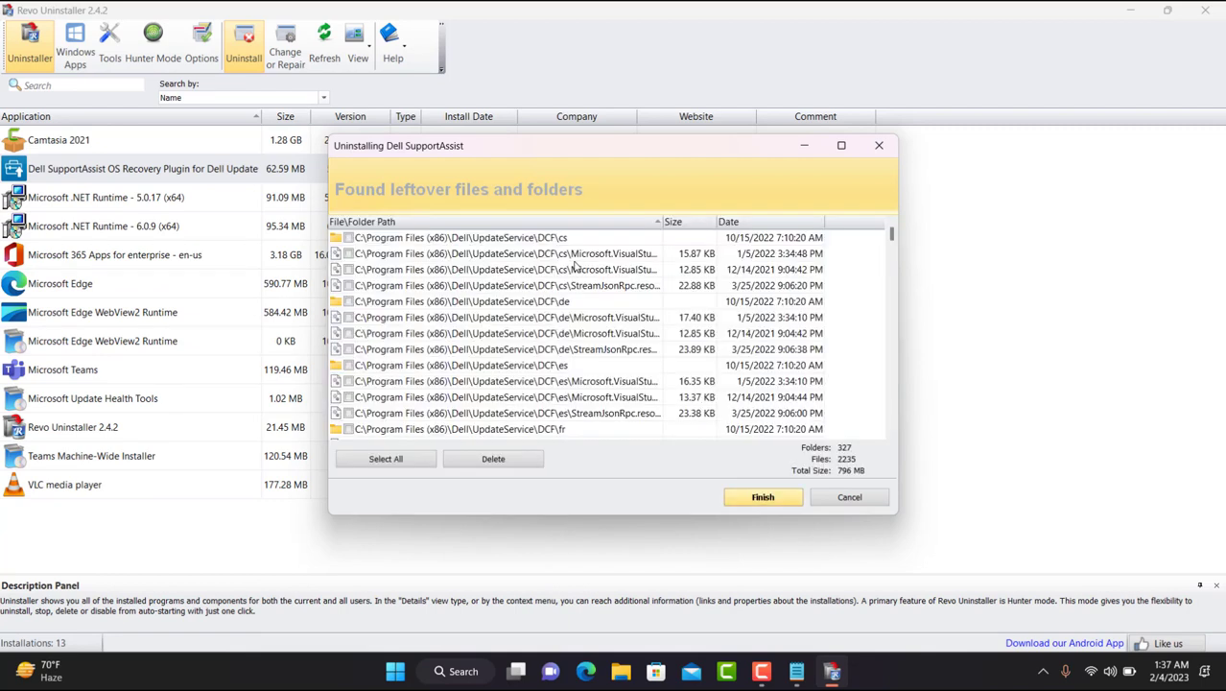
# Step: Select all of Dell SupportAssist's leftover files and folders and delete them, confirming with Yes
pyautogui.click(349, 238)
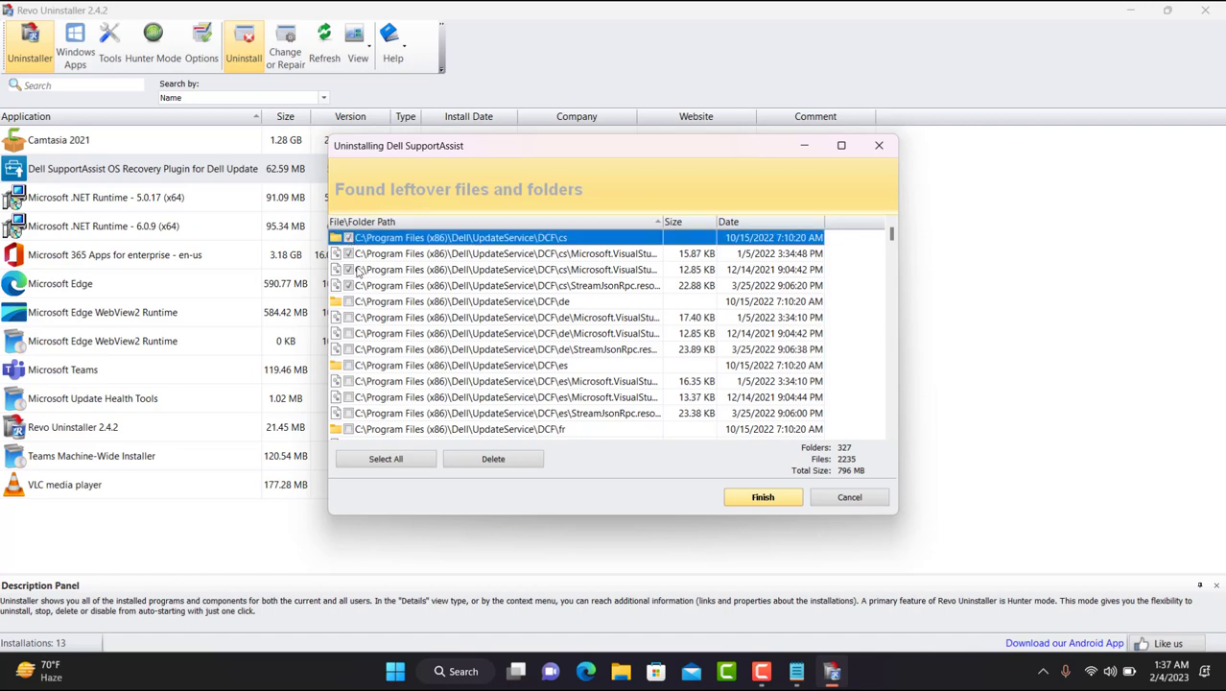
pyautogui.click(383, 461)
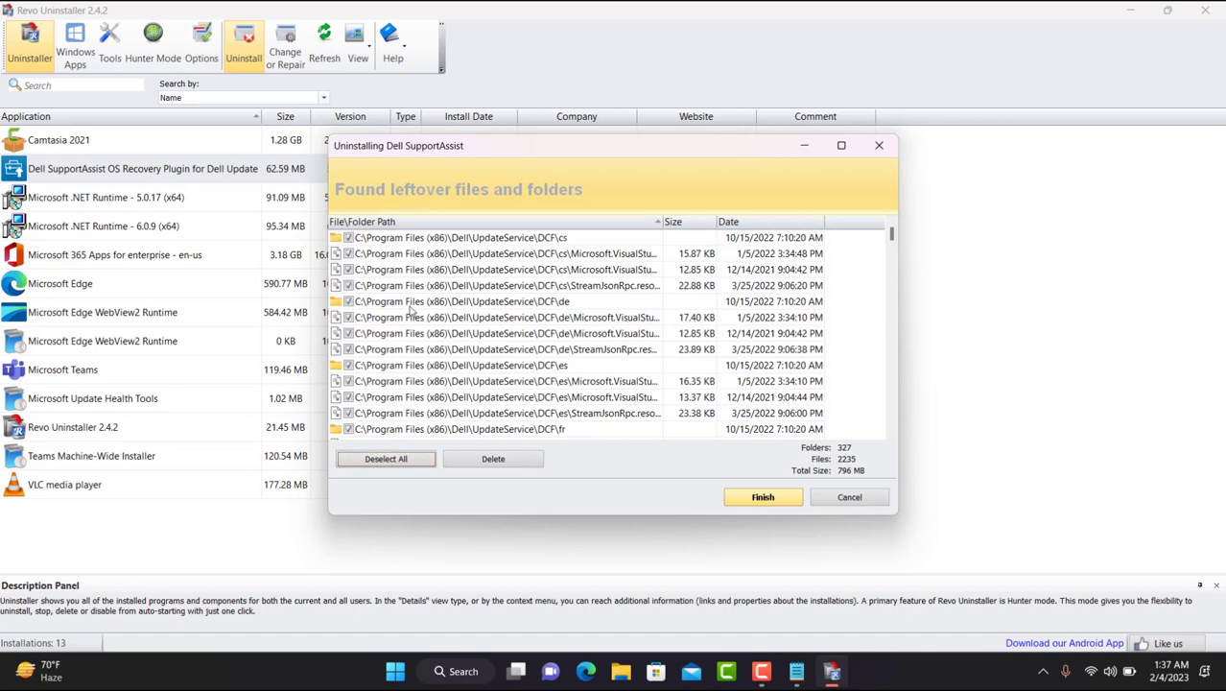
pyautogui.scroll(-20, 411, 309)
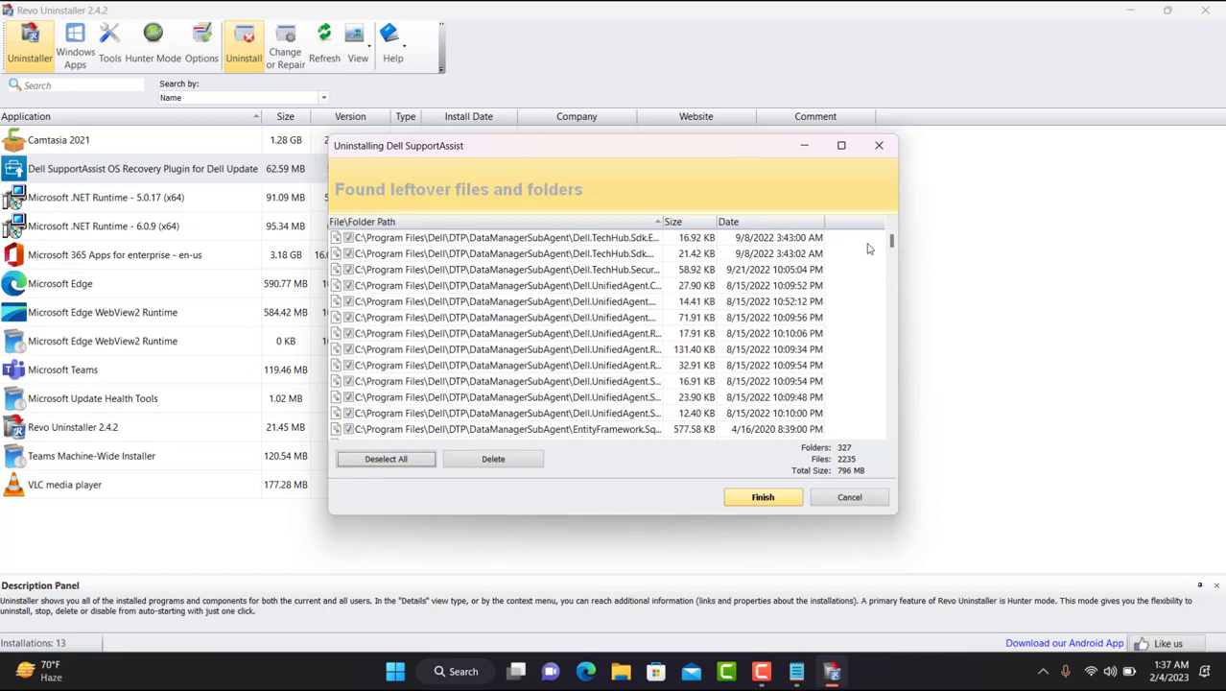
pyautogui.moveTo(891, 242); pyautogui.dragTo(891, 443)
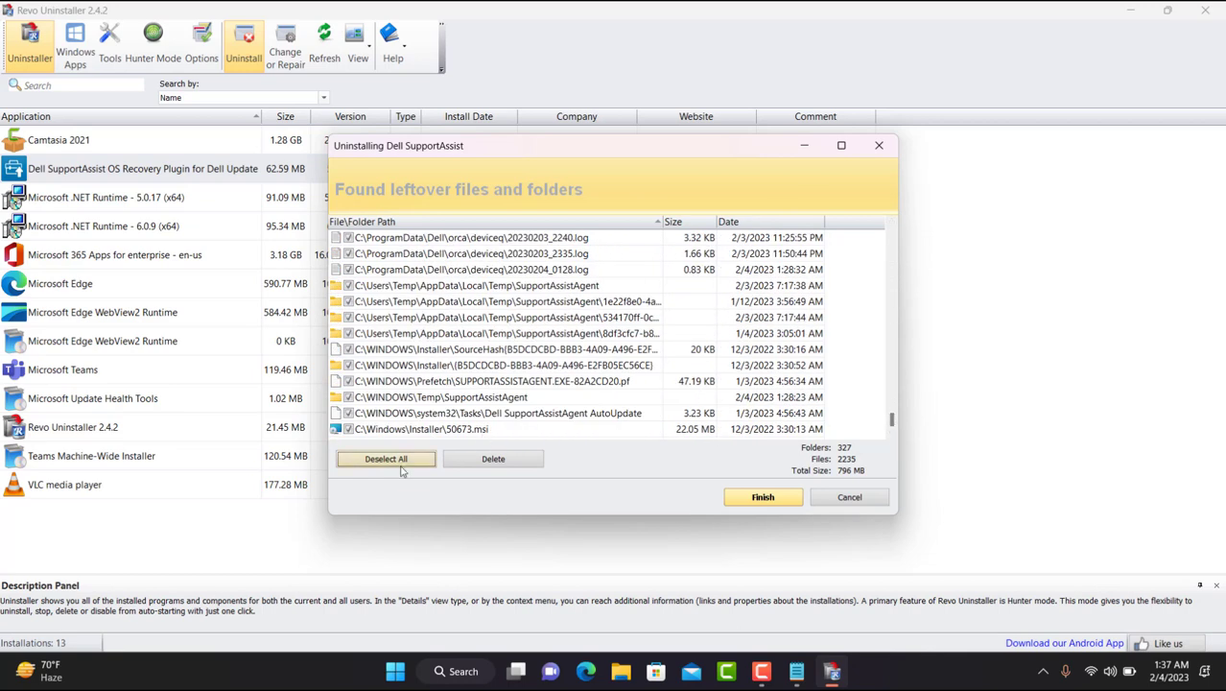
pyautogui.click(493, 459)
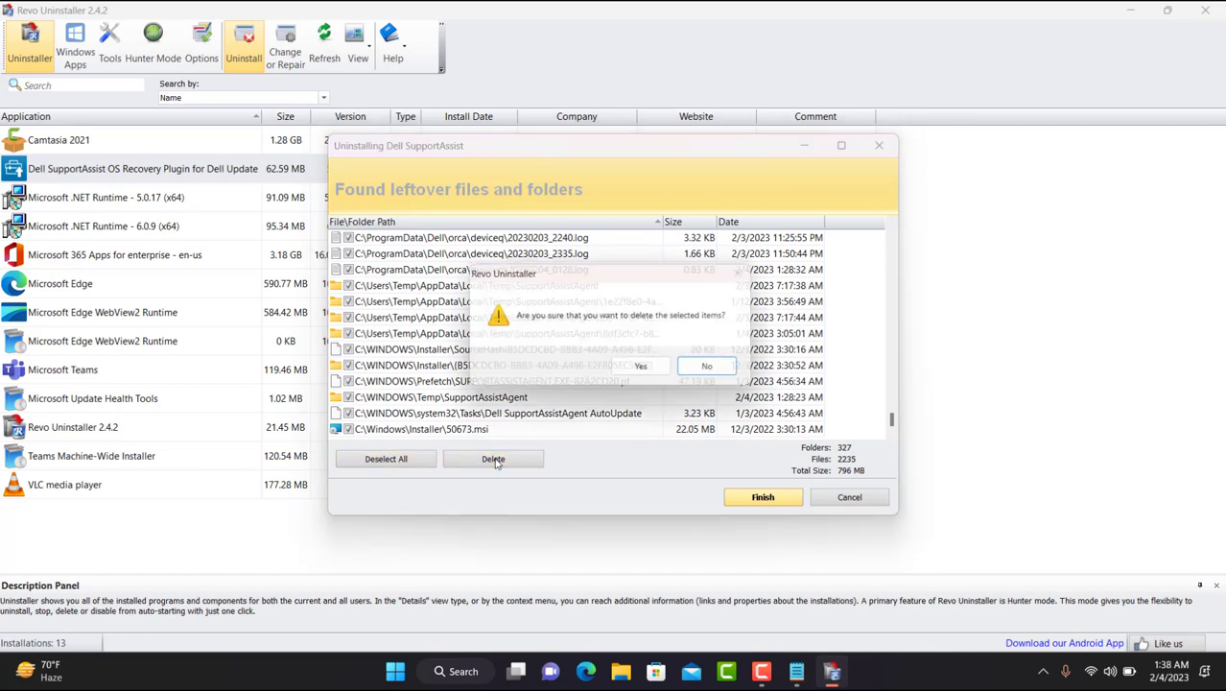
pyautogui.click(636, 372)
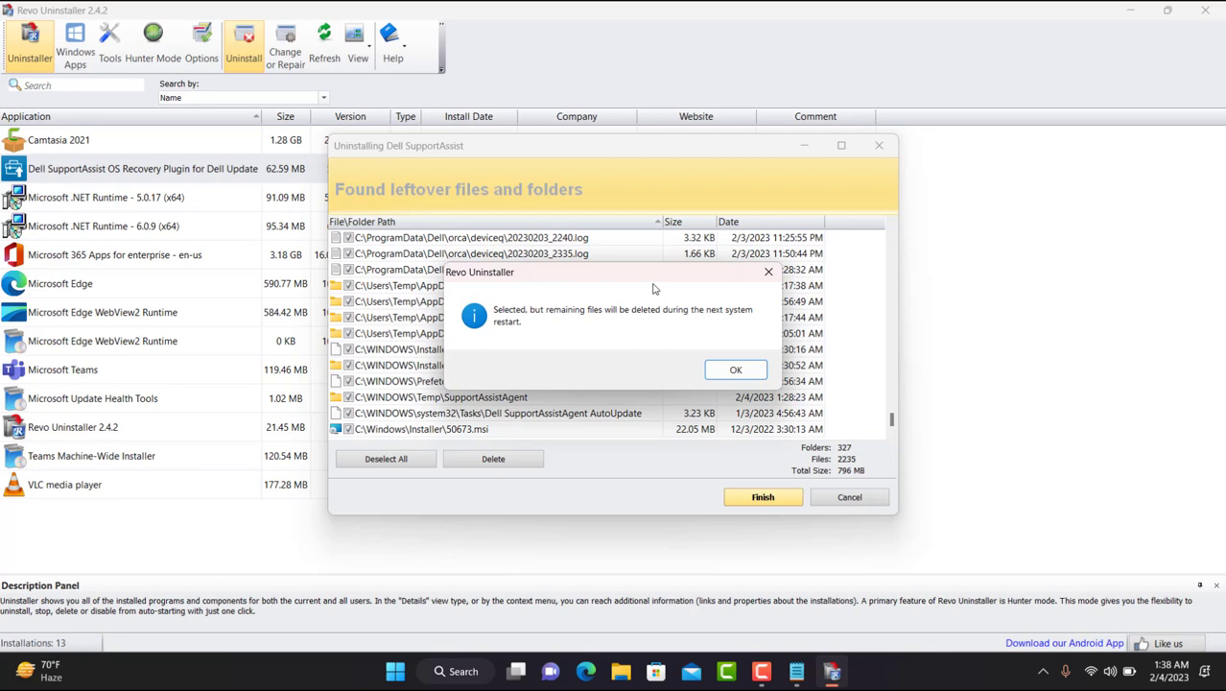
# Step: Delete the remaining SupportAssist leftovers, acknowledge the delete-on-restart notices, and finish the uninstall wizard
pyautogui.click(736, 371)
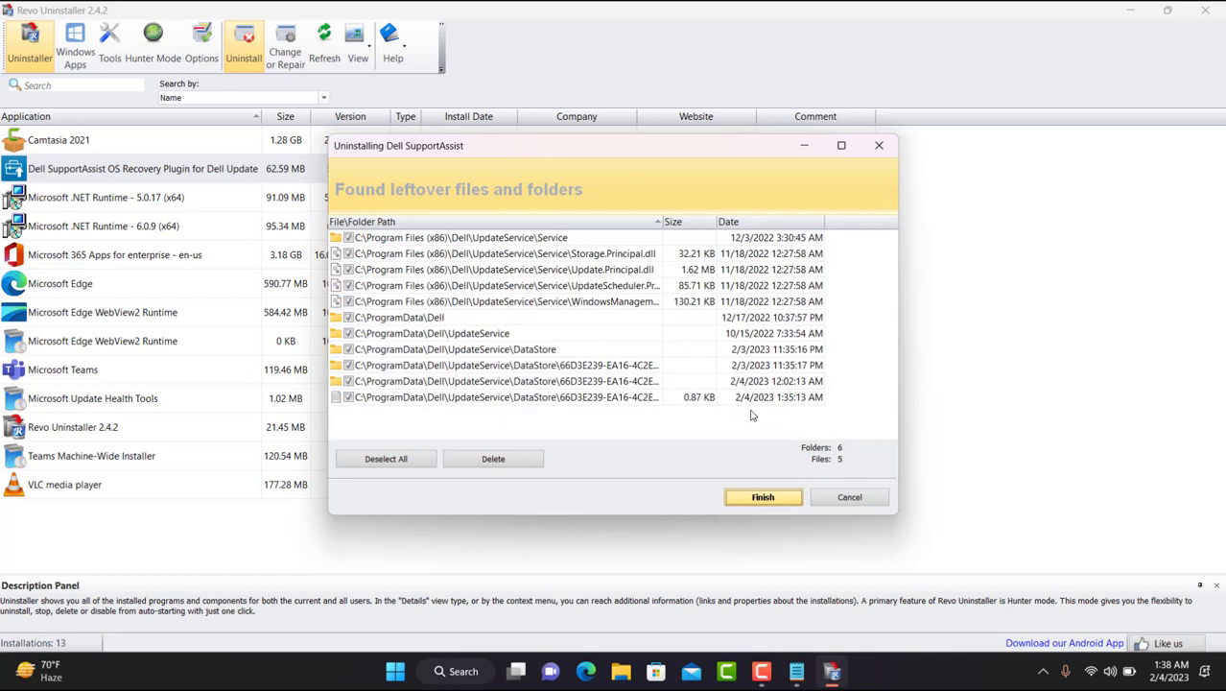
pyautogui.click(480, 459)
pyautogui.click(649, 371)
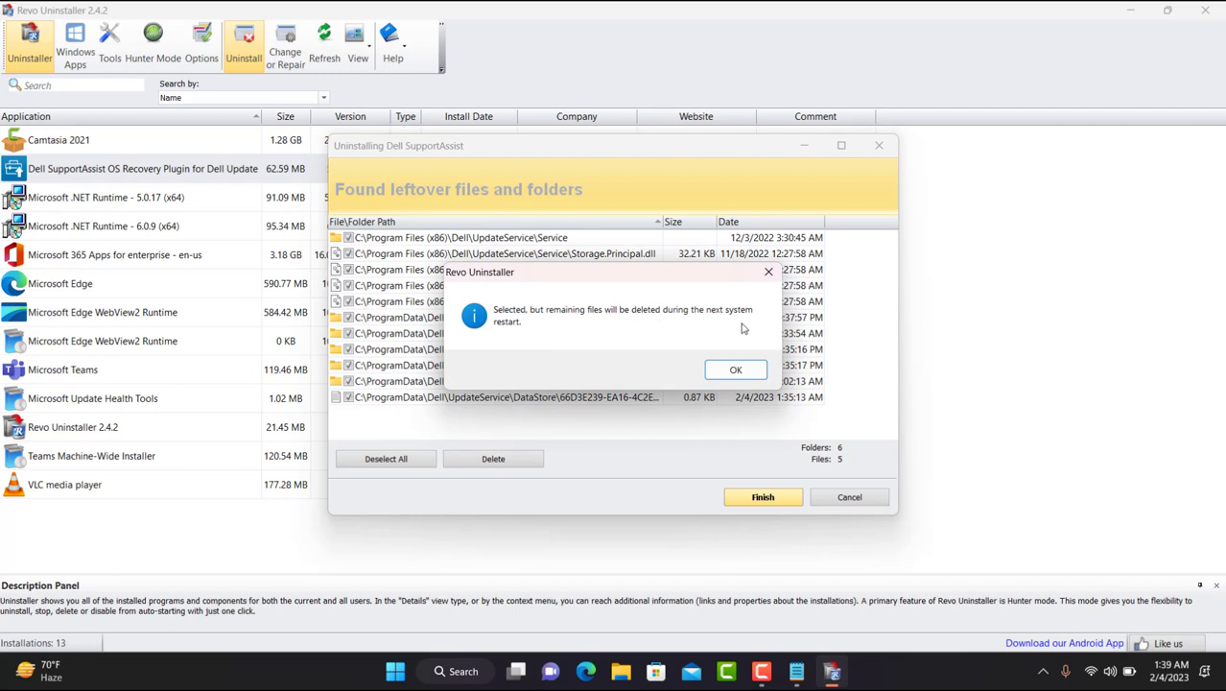
pyautogui.click(736, 370)
pyautogui.click(735, 370)
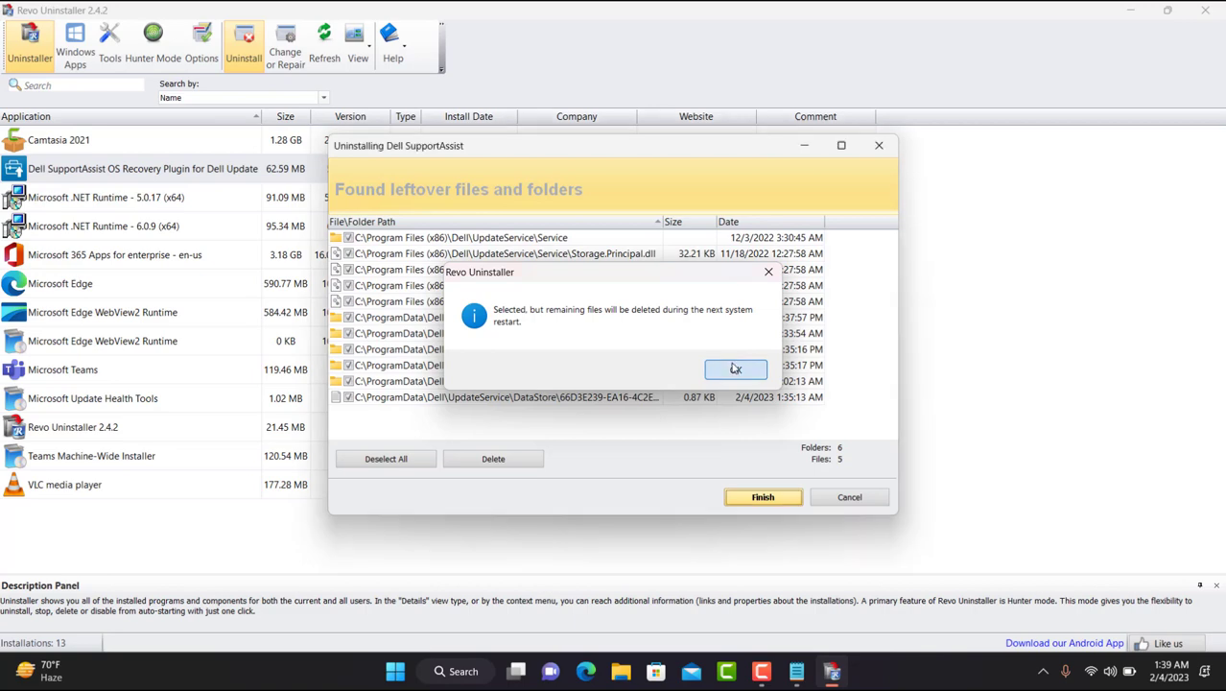
pyautogui.click(764, 496)
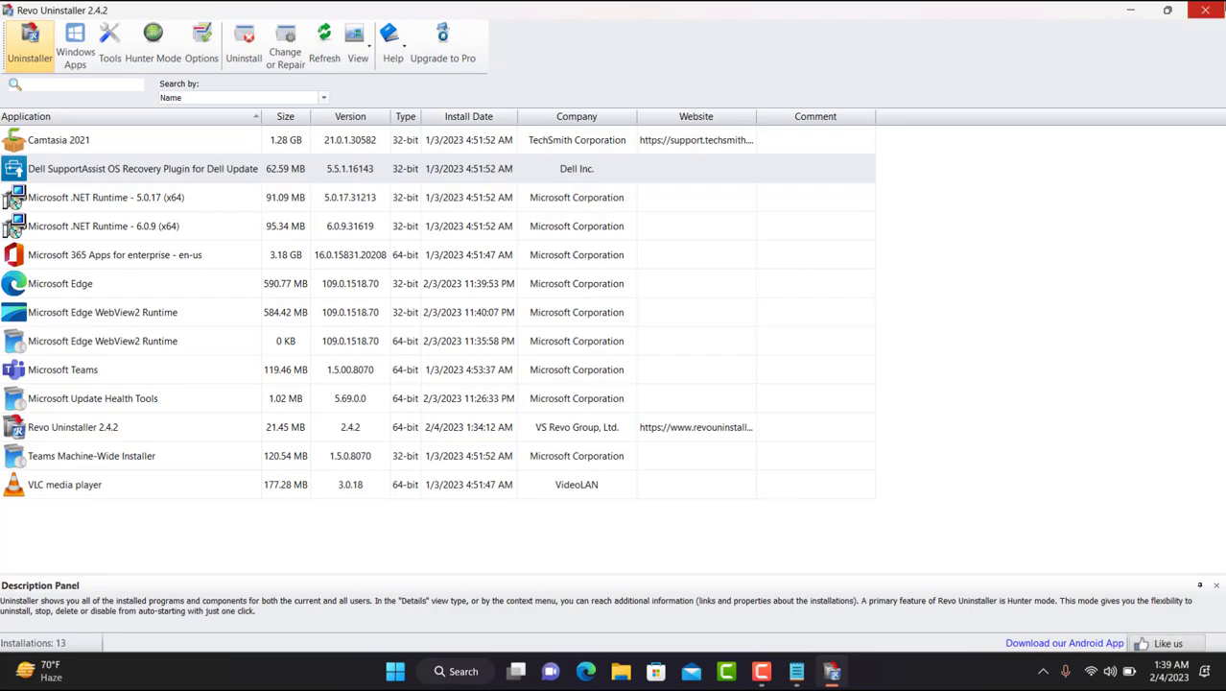
# Step: Close Revo Uninstaller and restart Windows from the Start menu's power options
pyautogui.click(1204, 10)
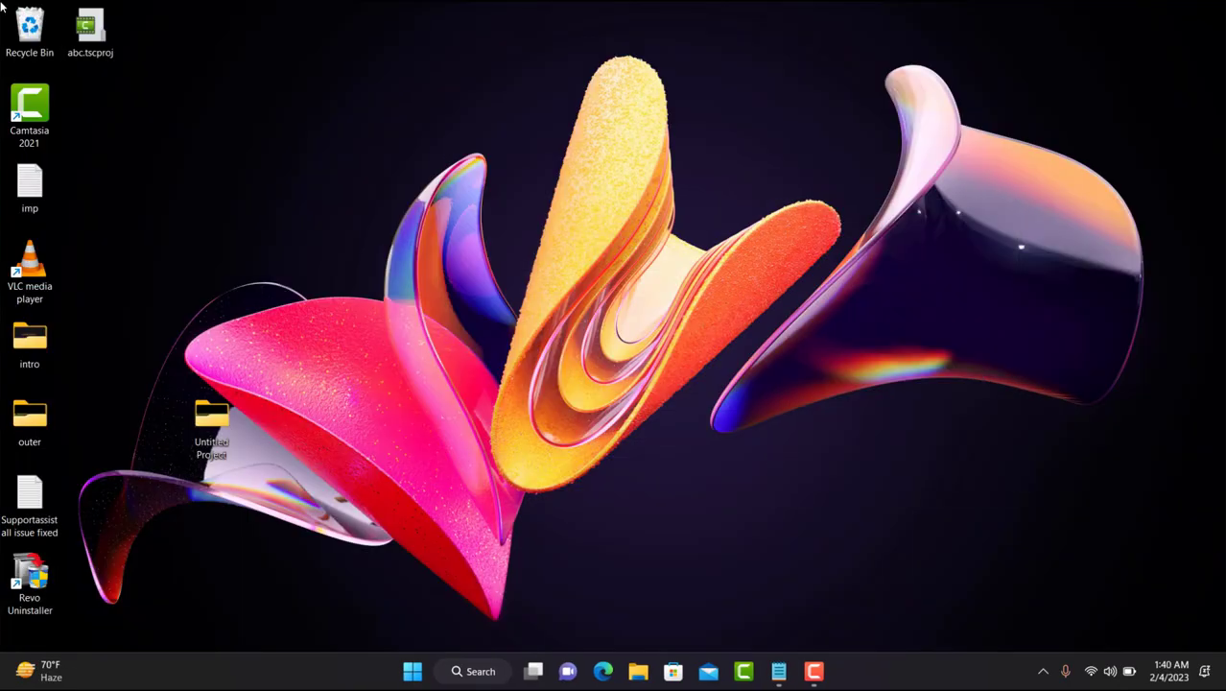
pyautogui.press('super')
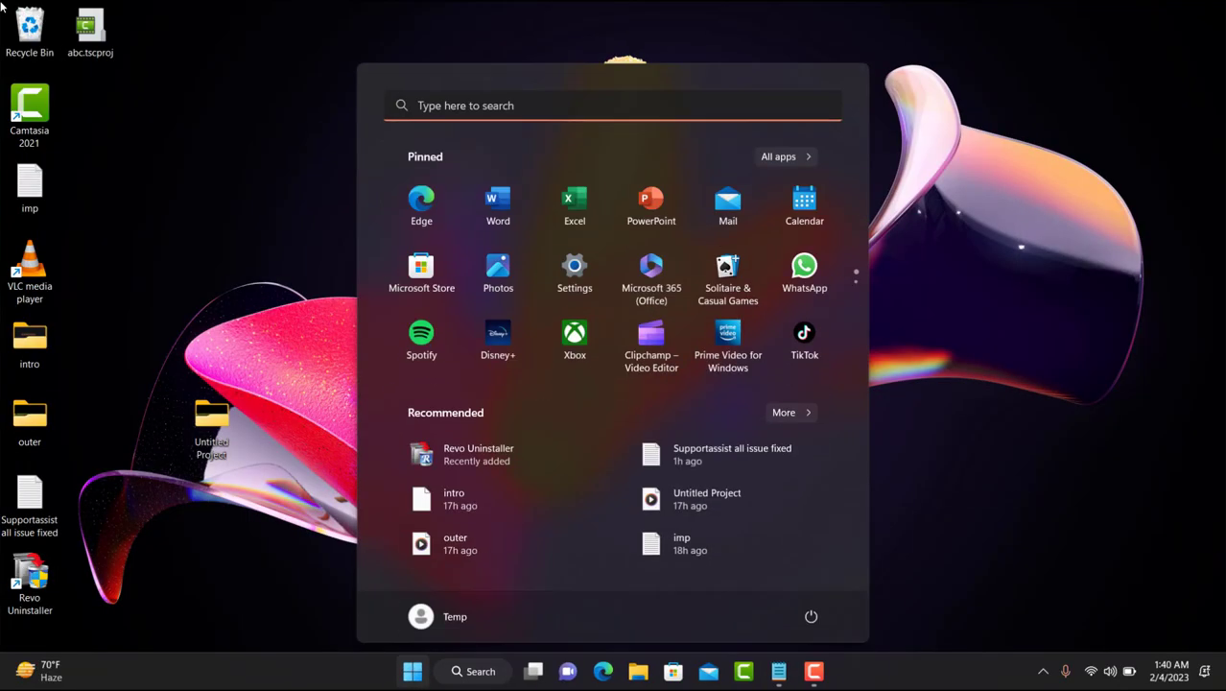
pyautogui.press('Tab')
pyautogui.press('Return')
pyautogui.press('Up')
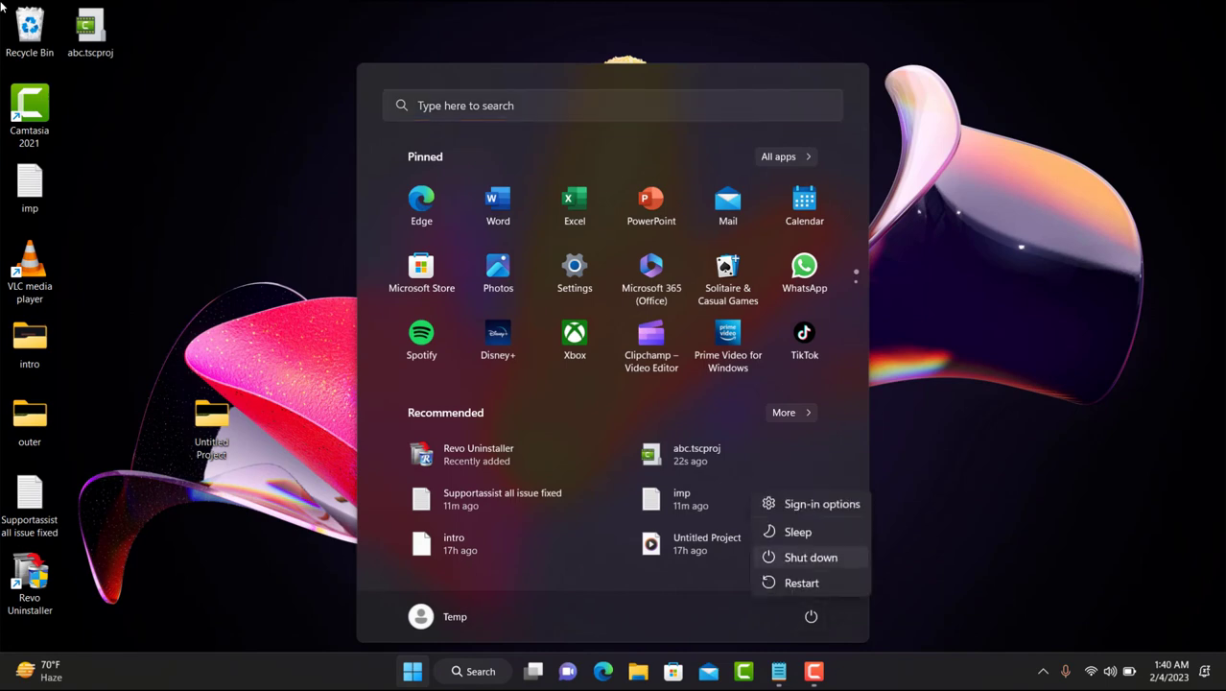
pyautogui.press('Up')
pyautogui.press('Down')
pyautogui.press('Down')
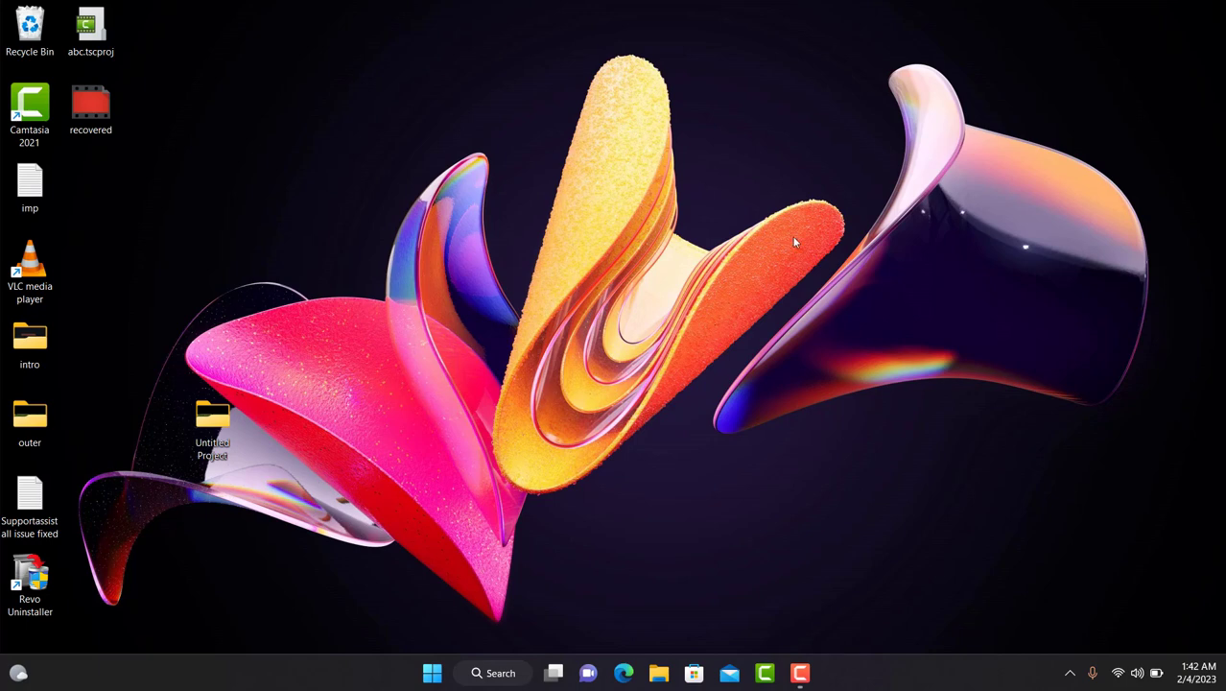
pyautogui.click(432, 674)
pyautogui.write('appwiz')
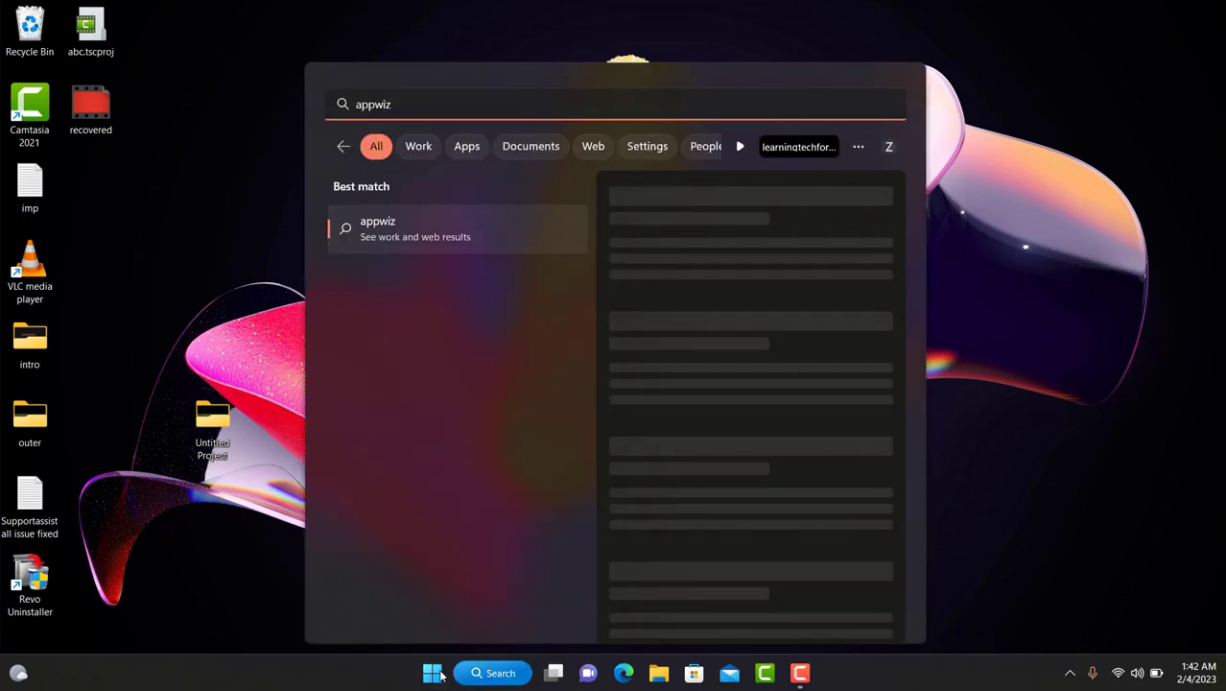
pyautogui.write('.cpl')
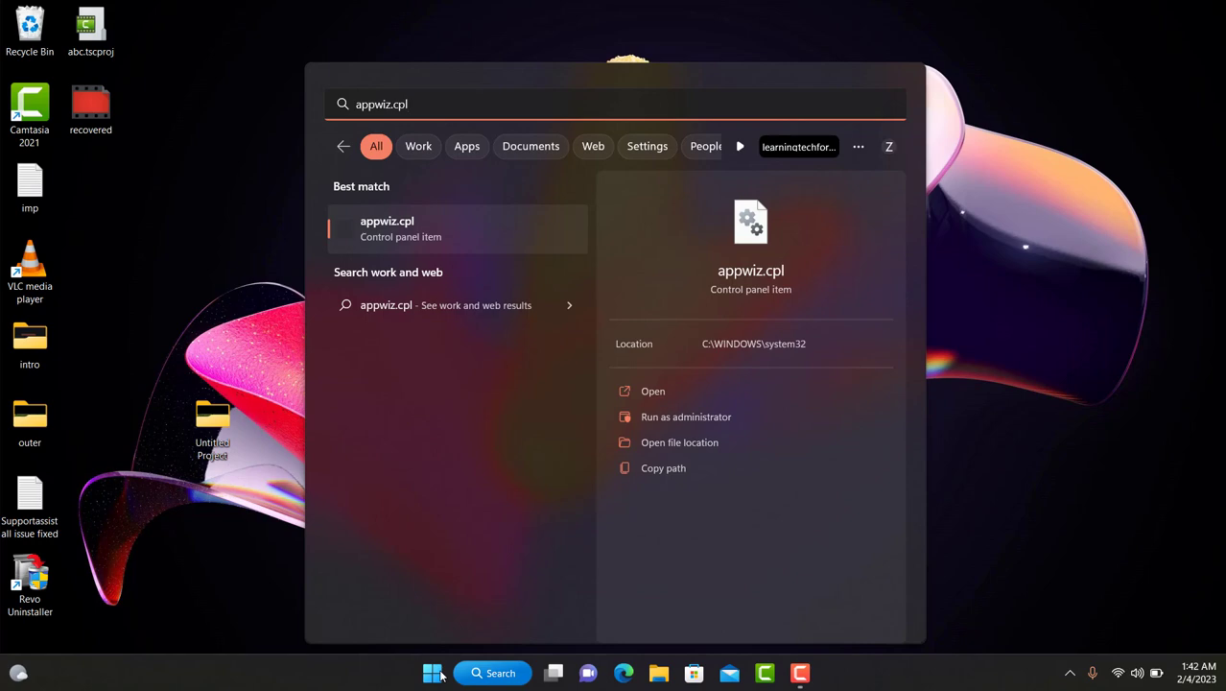
pyautogui.press('Return')
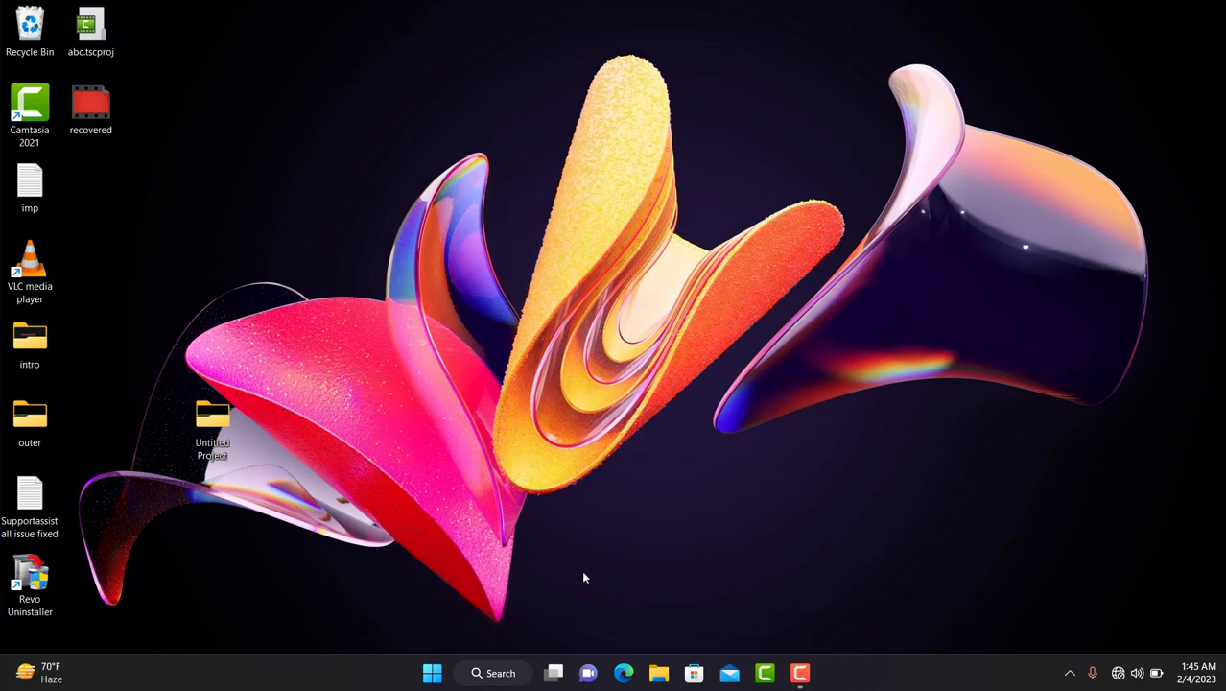
# Step: Open Microsoft Edge and search for 'supportassist for dell pc'
pyautogui.click(626, 672)
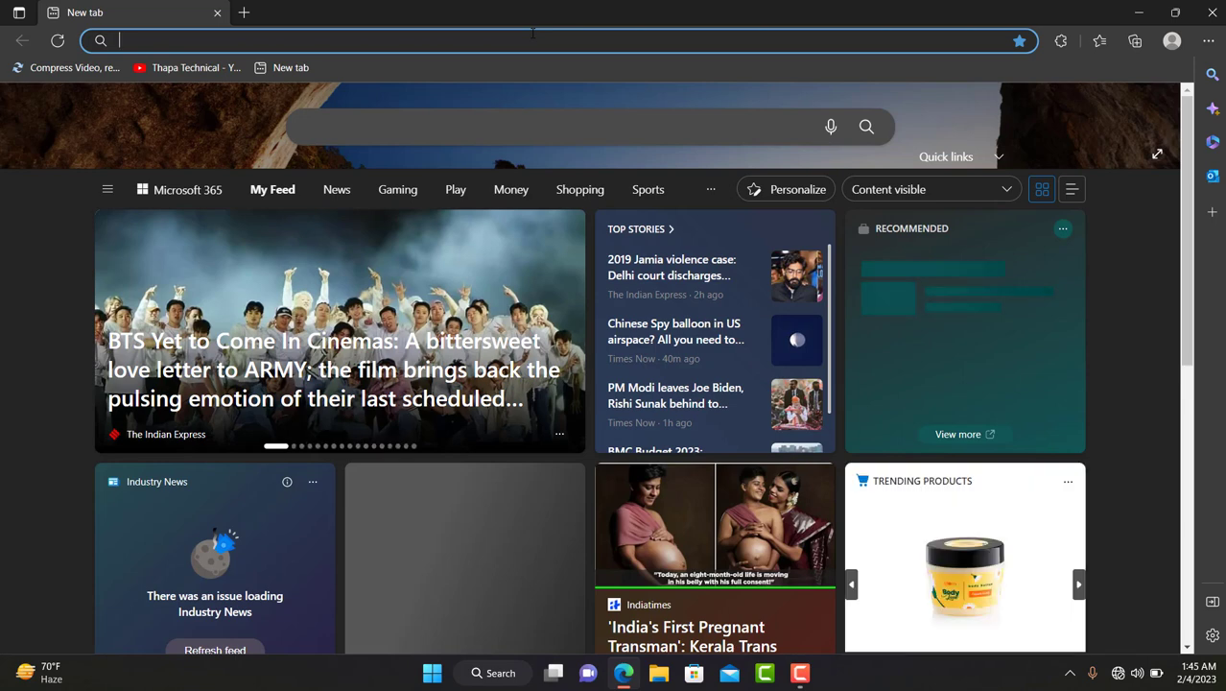
pyautogui.write('support')
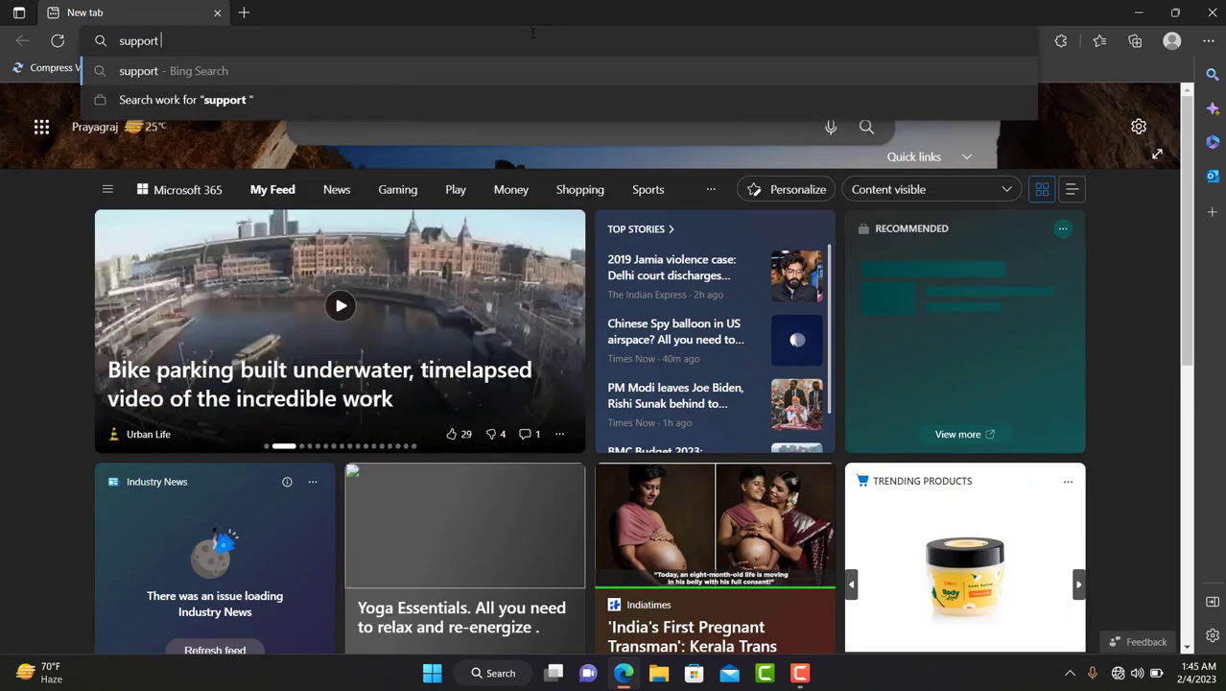
pyautogui.press('BackSpace')
pyautogui.write('ass')
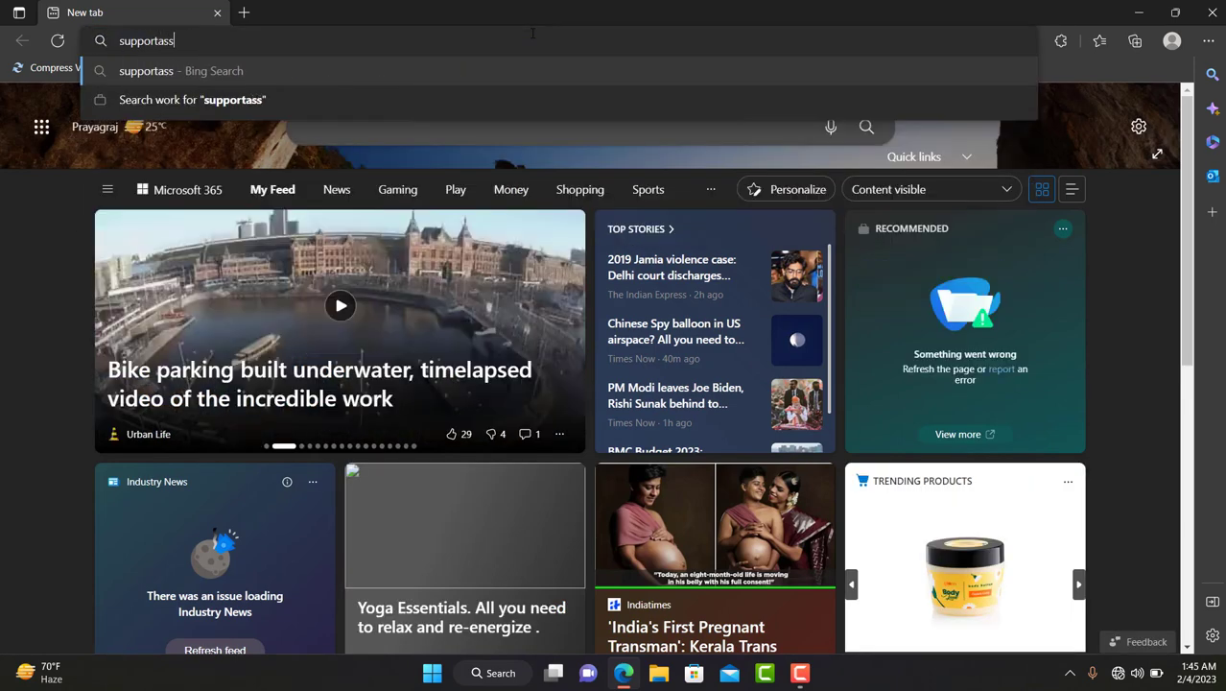
pyautogui.write('ist for ')
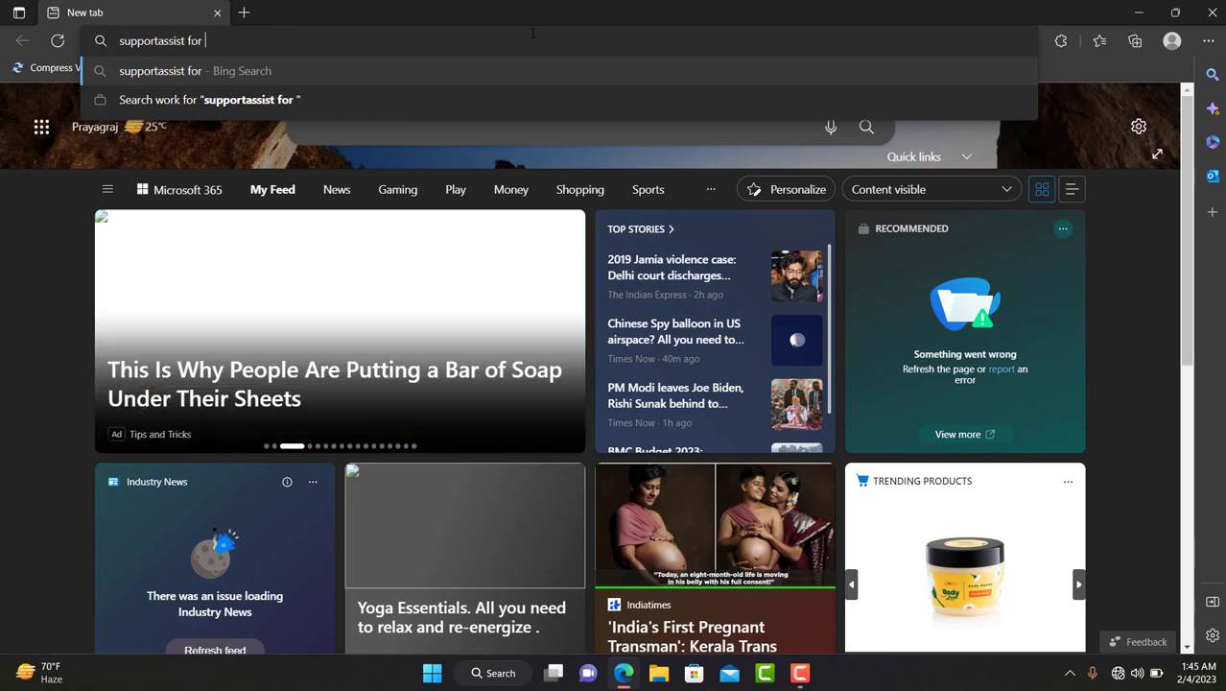
pyautogui.write('dell pc')
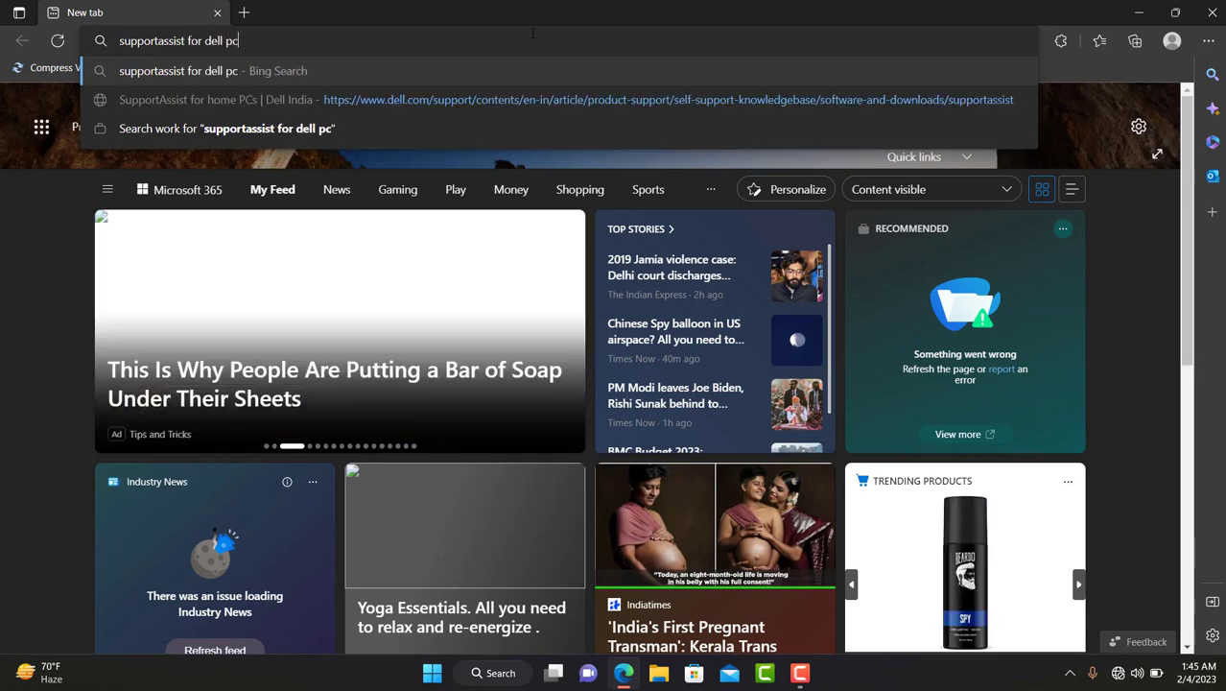
pyautogui.press('Return')
# Step: Turn Wi-Fi on, connect to the available wireless network, and reload the search
pyautogui.click(1137, 672)
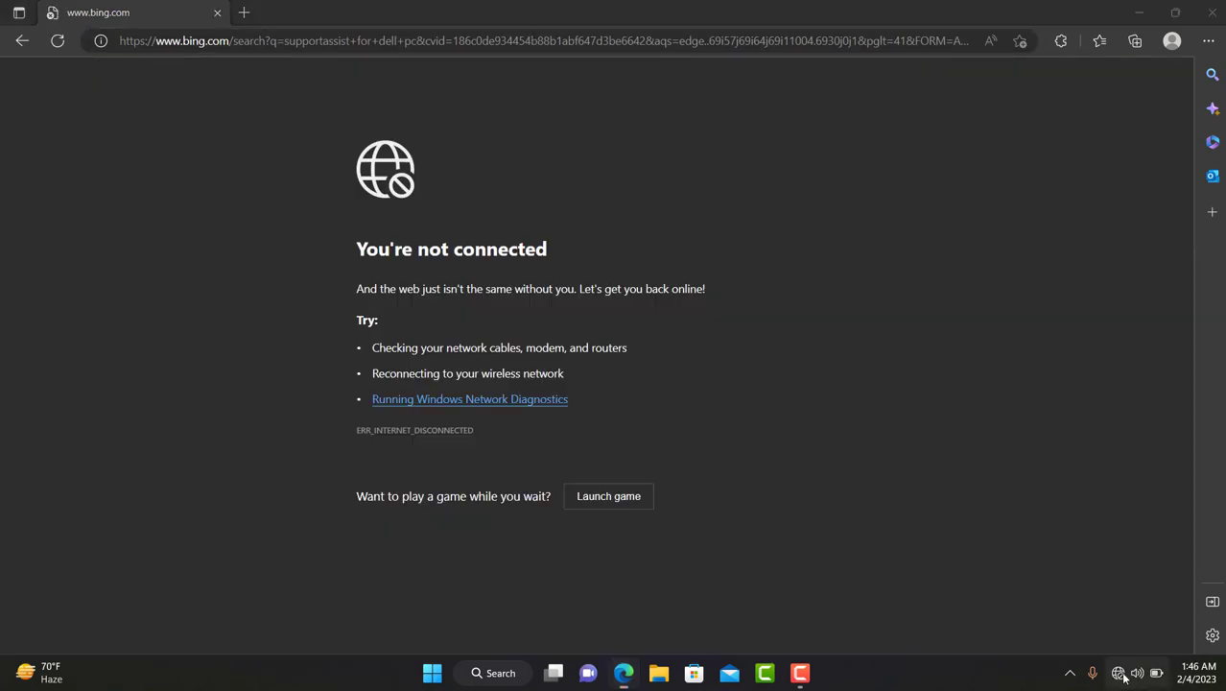
pyautogui.click(1012, 370)
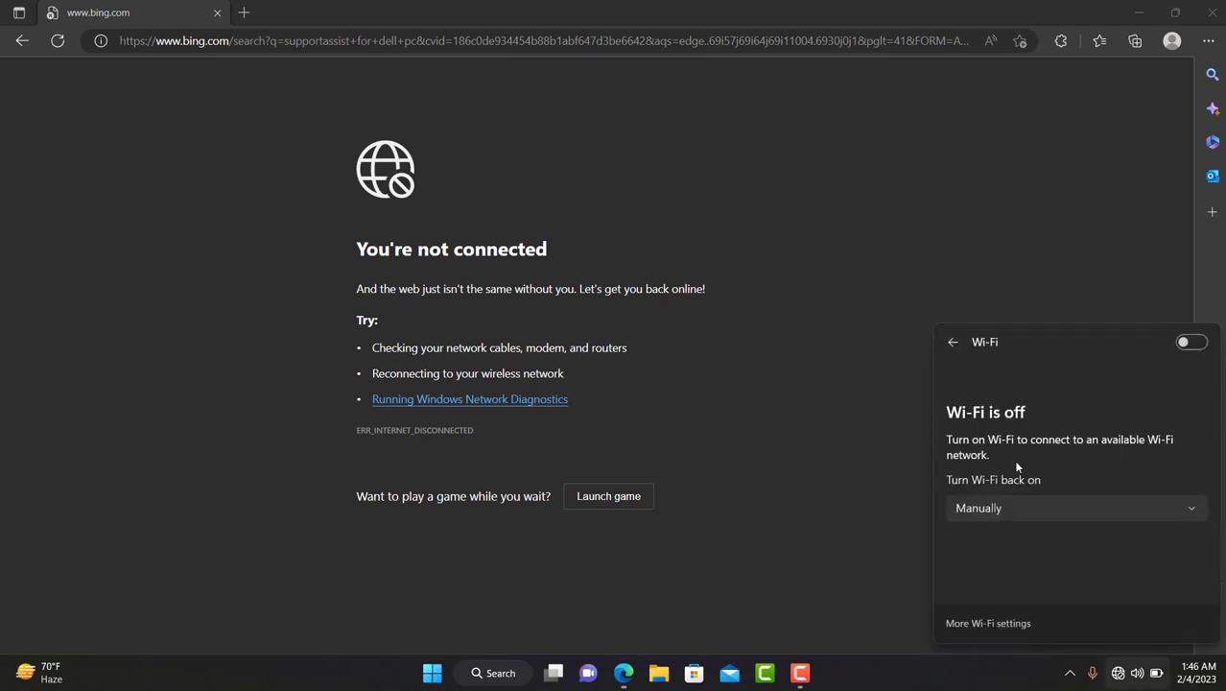
pyautogui.click(1188, 342)
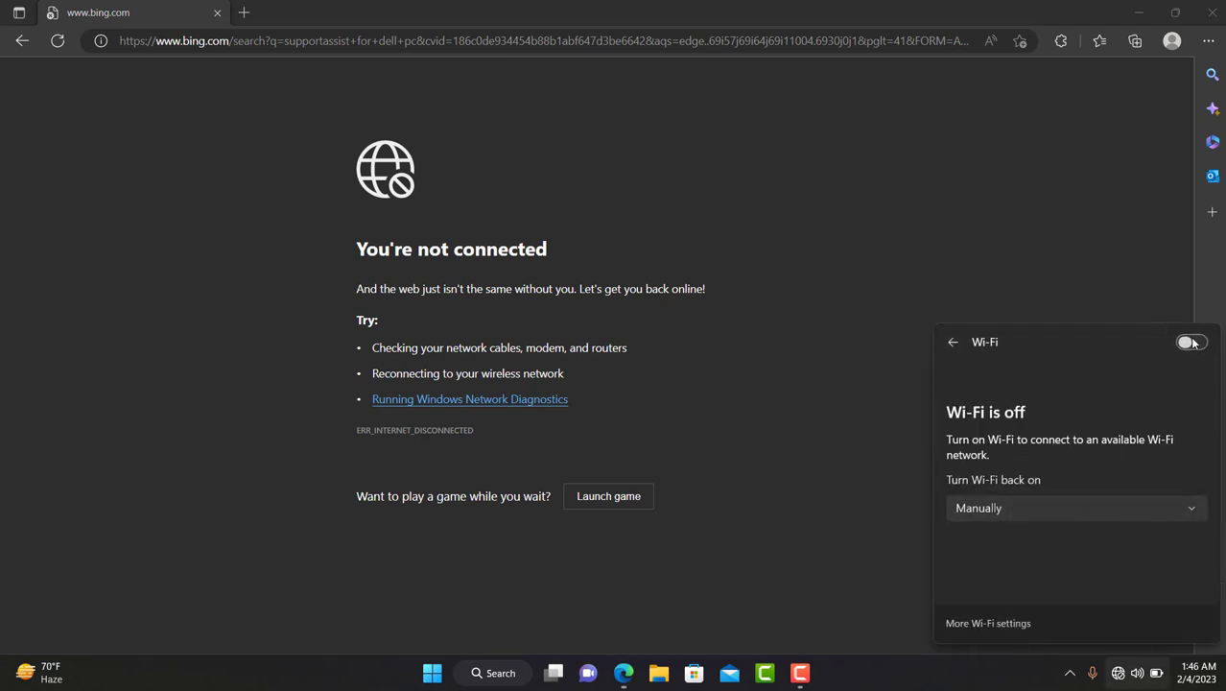
pyautogui.click(997, 382)
pyautogui.click(1146, 452)
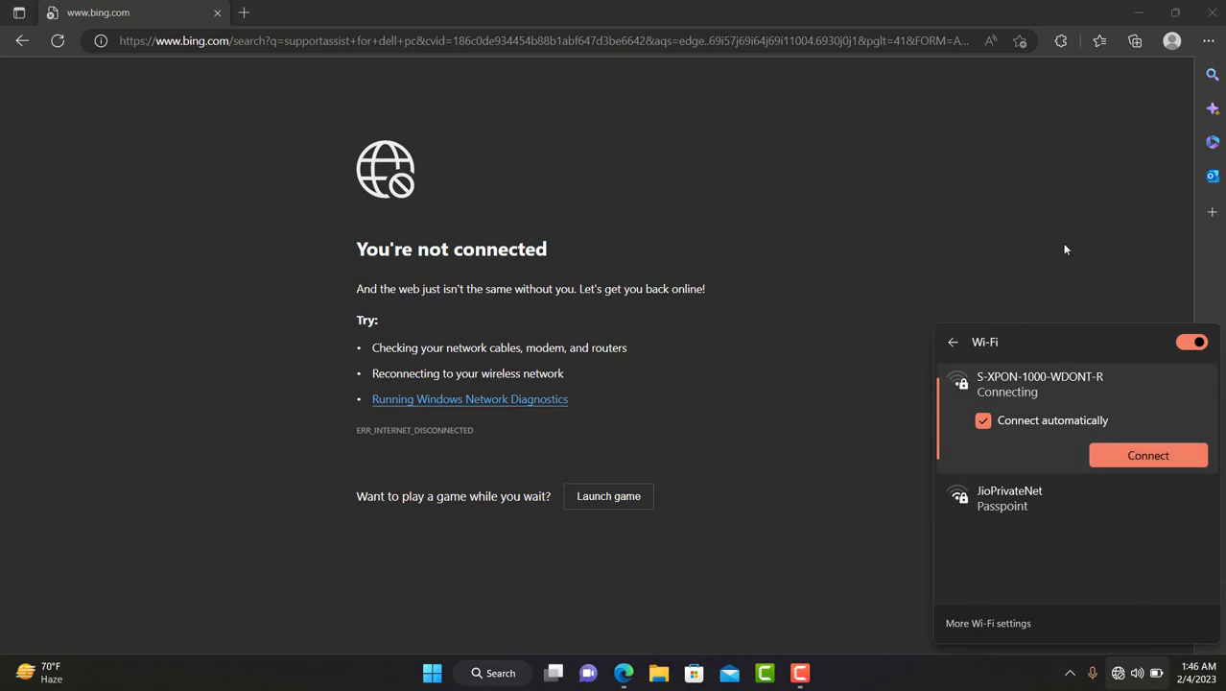
pyautogui.click(916, 285)
pyautogui.click(353, 40)
pyautogui.press('Return')
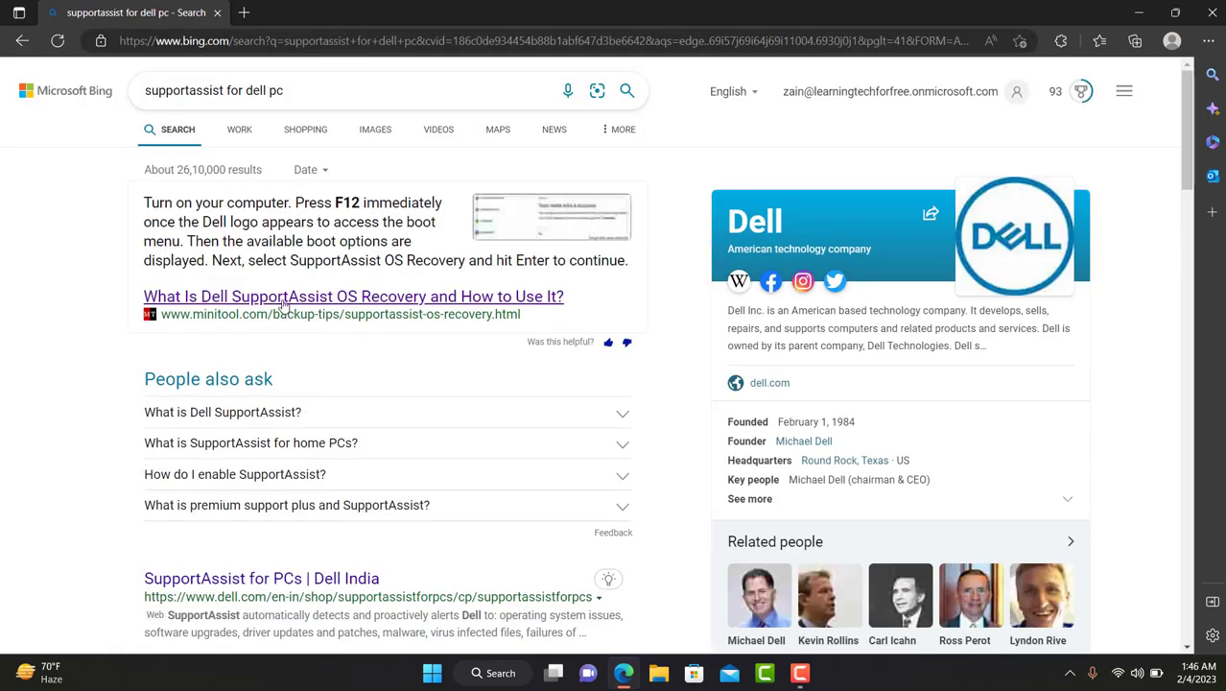
# Step: Open the 'SupportAssist for PCs | Dell India' result, download the installer with Download Now, and run it
pyautogui.scroll(-1, 302, 309)
pyautogui.scroll(-1, 288, 384)
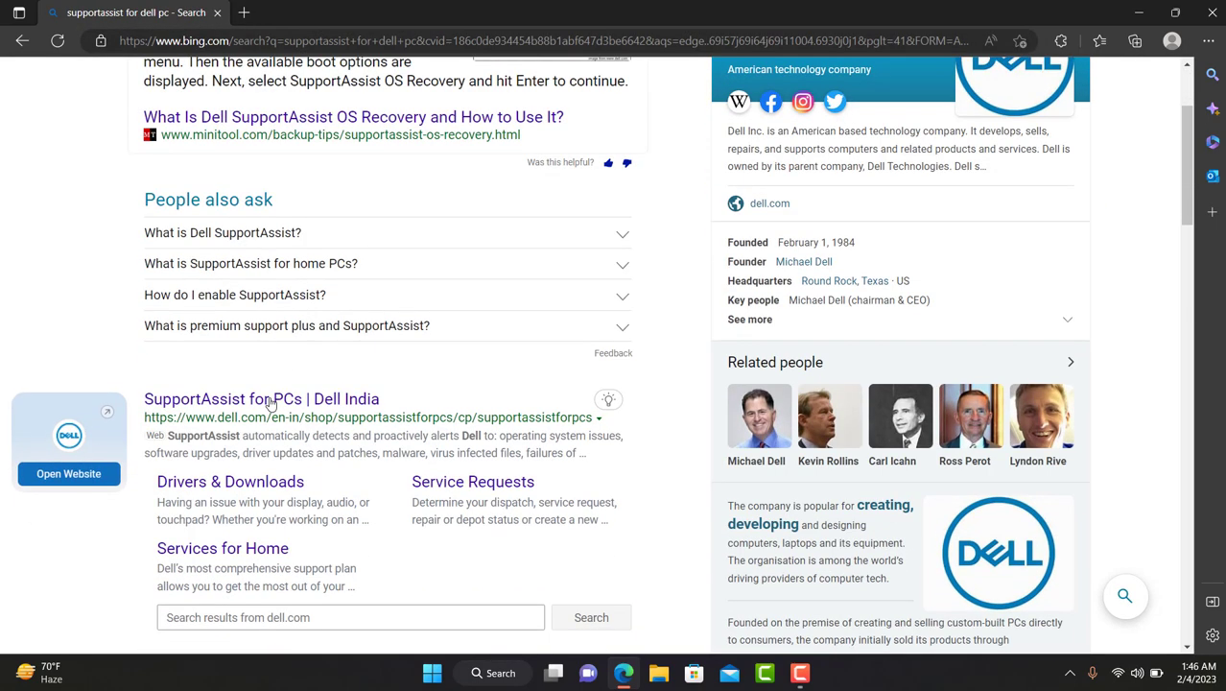
pyautogui.click(267, 403)
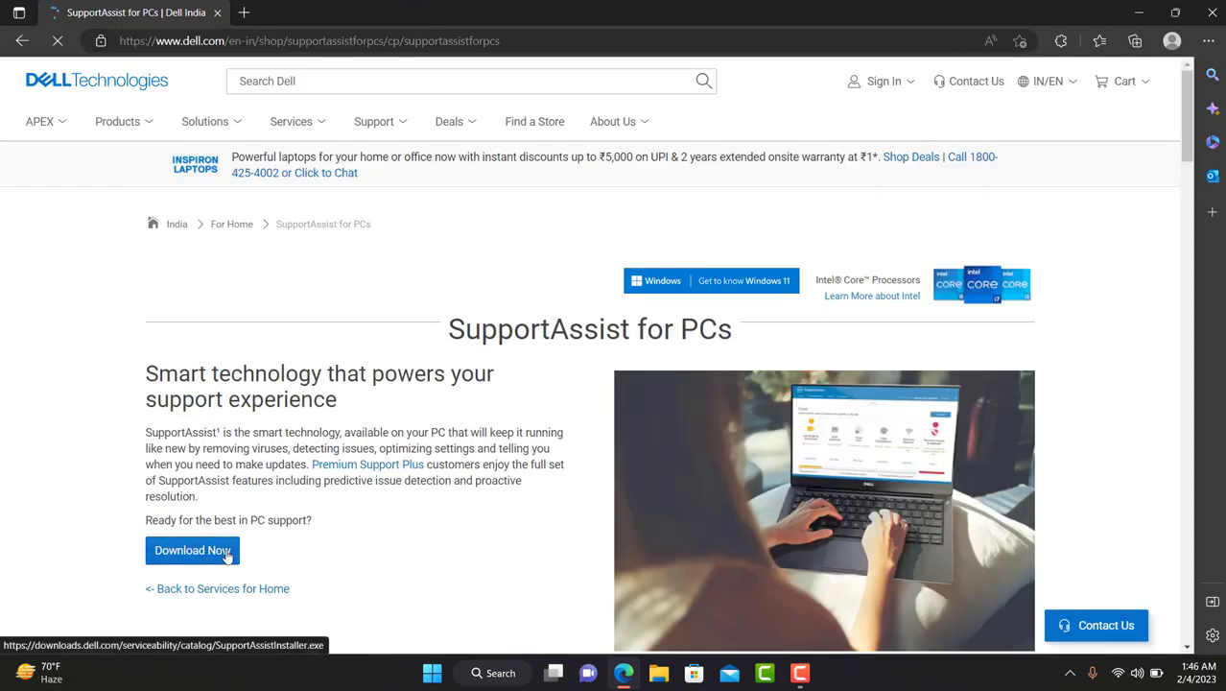
pyautogui.click(199, 550)
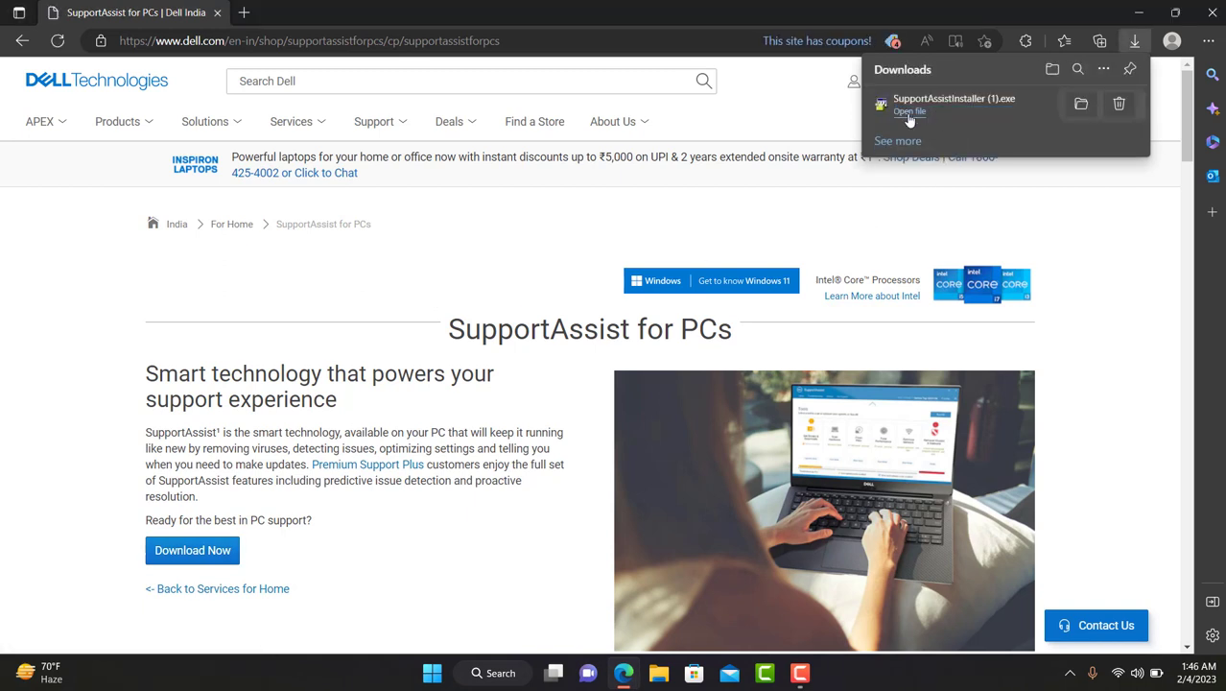
pyautogui.click(909, 111)
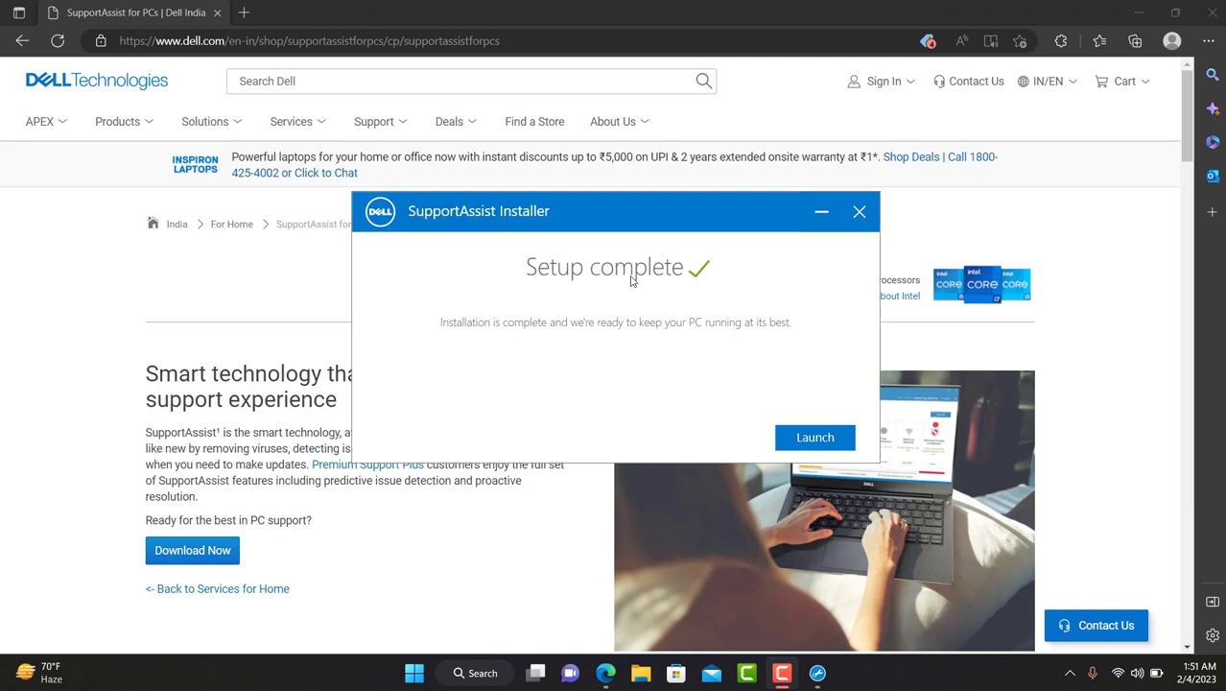
# Step: Close Edge, launch the newly installed SupportAssist, and dismiss the Setup complete dialog
pyautogui.click(1210, 13)
pyautogui.click(803, 438)
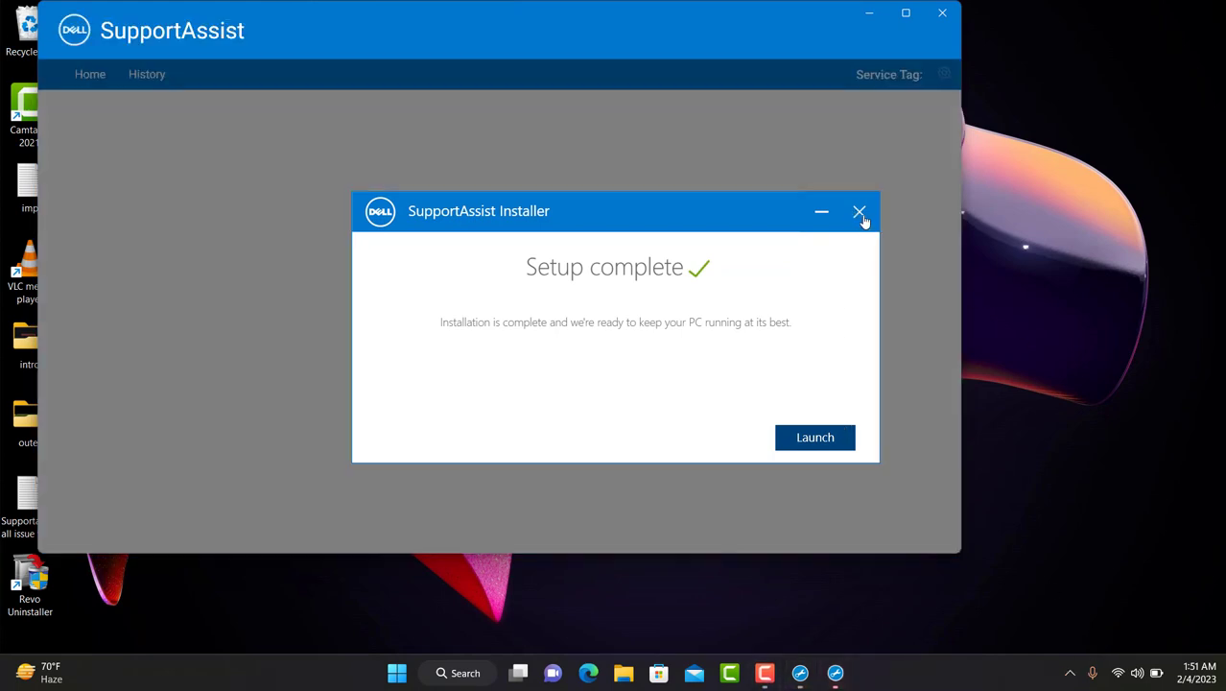
pyautogui.click(859, 213)
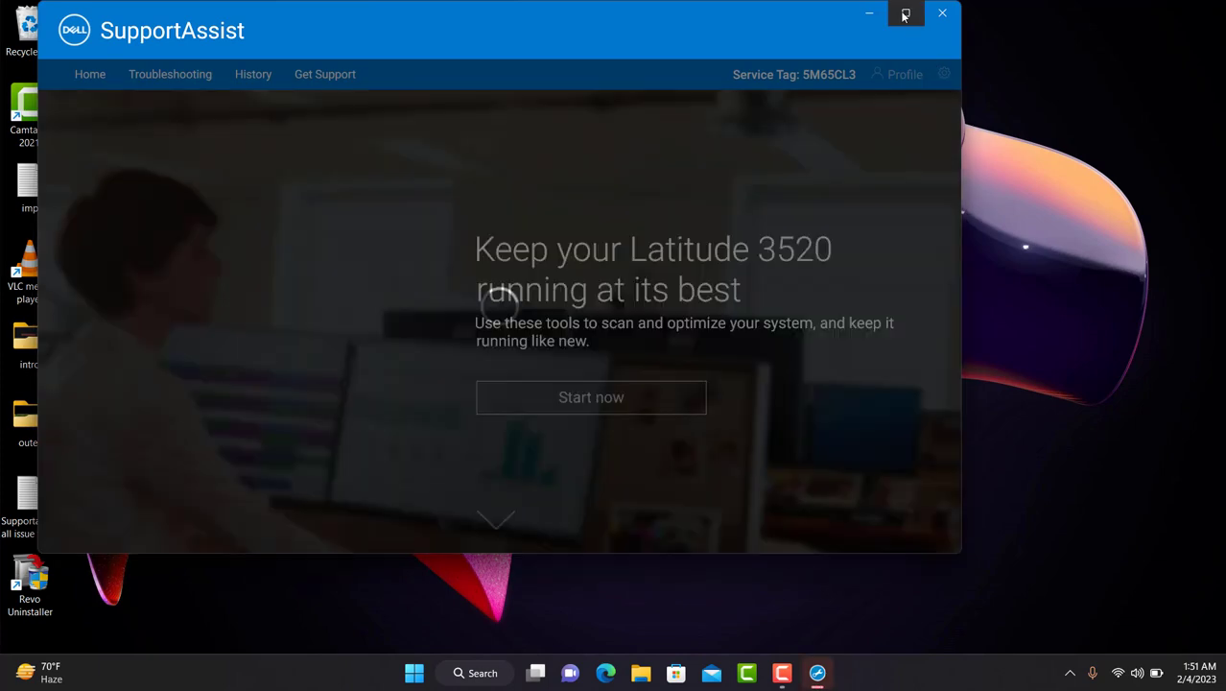
# Step: Maximize SupportAssist, choose Remind me later on the profile prompt, and scroll to the system tests
pyautogui.click(904, 13)
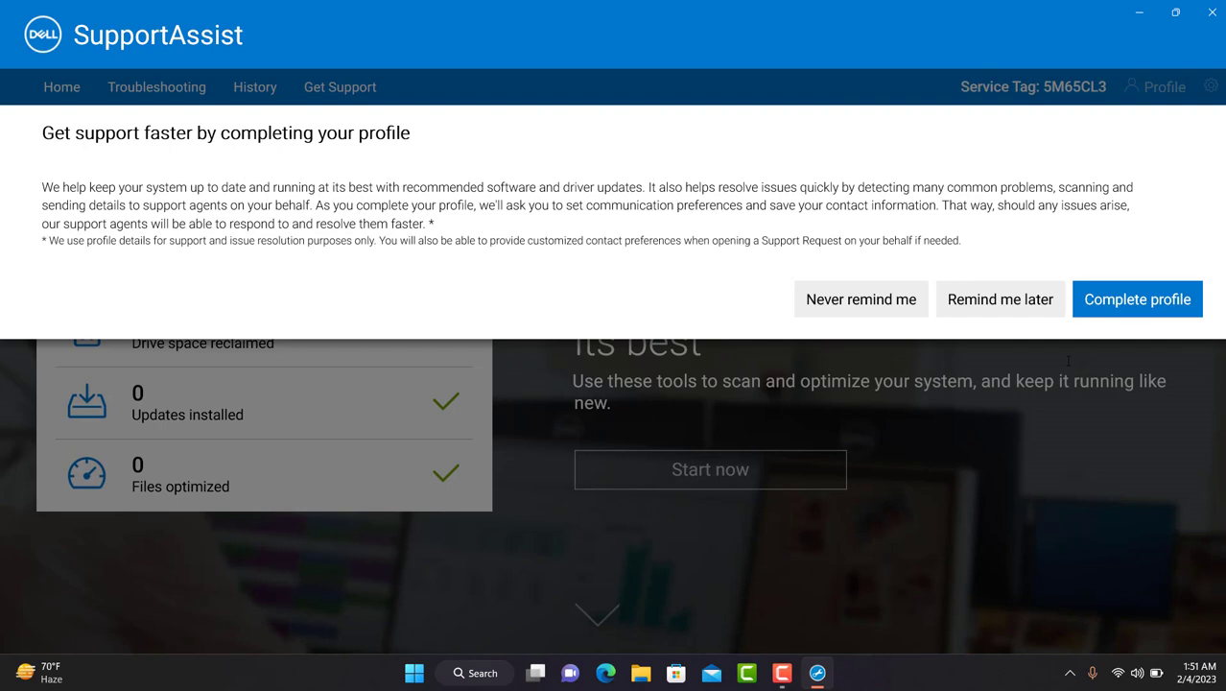
pyautogui.click(1007, 302)
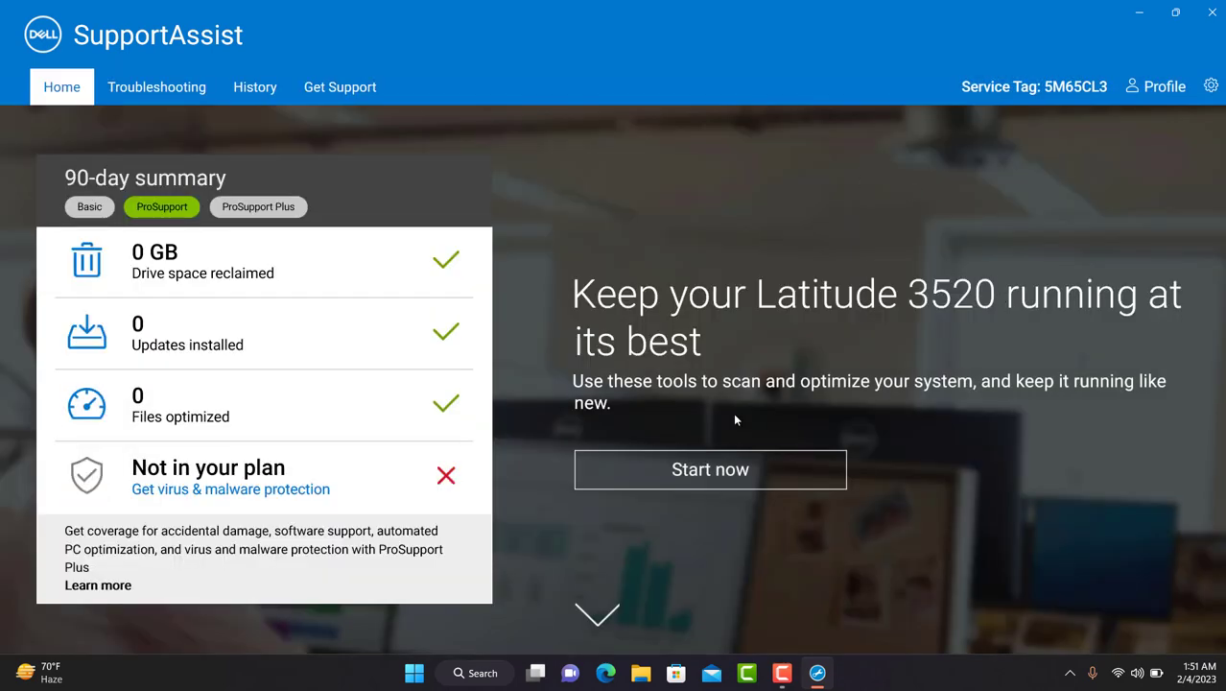
pyautogui.click(595, 620)
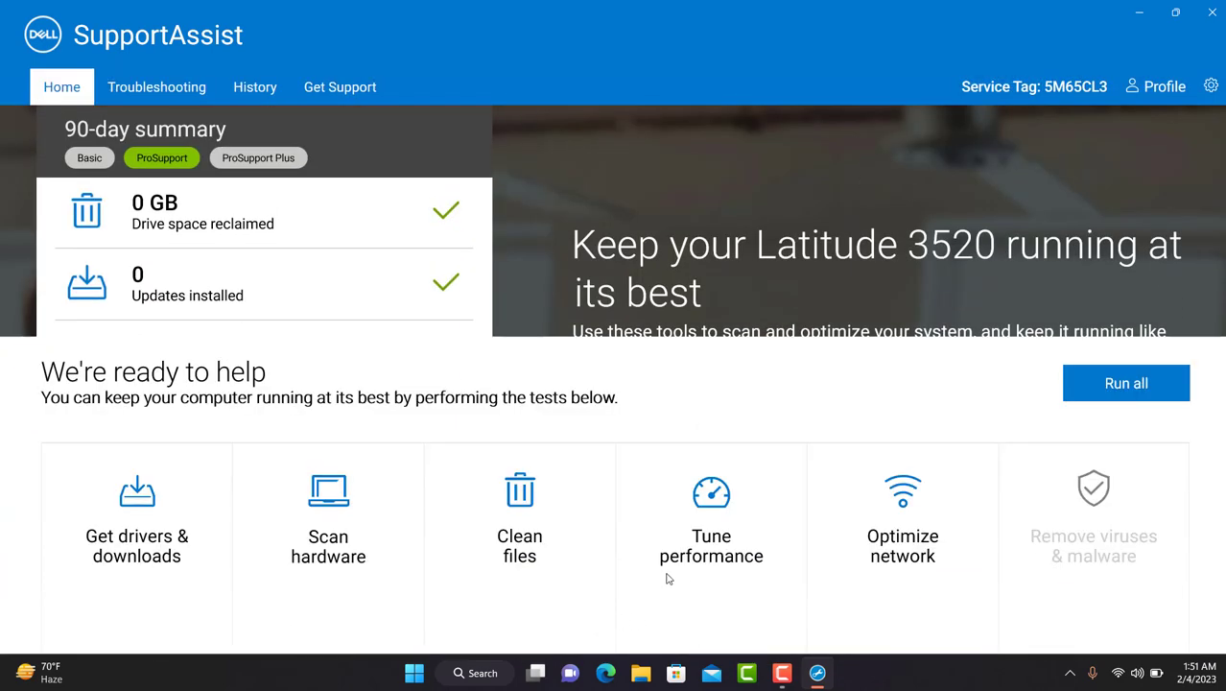